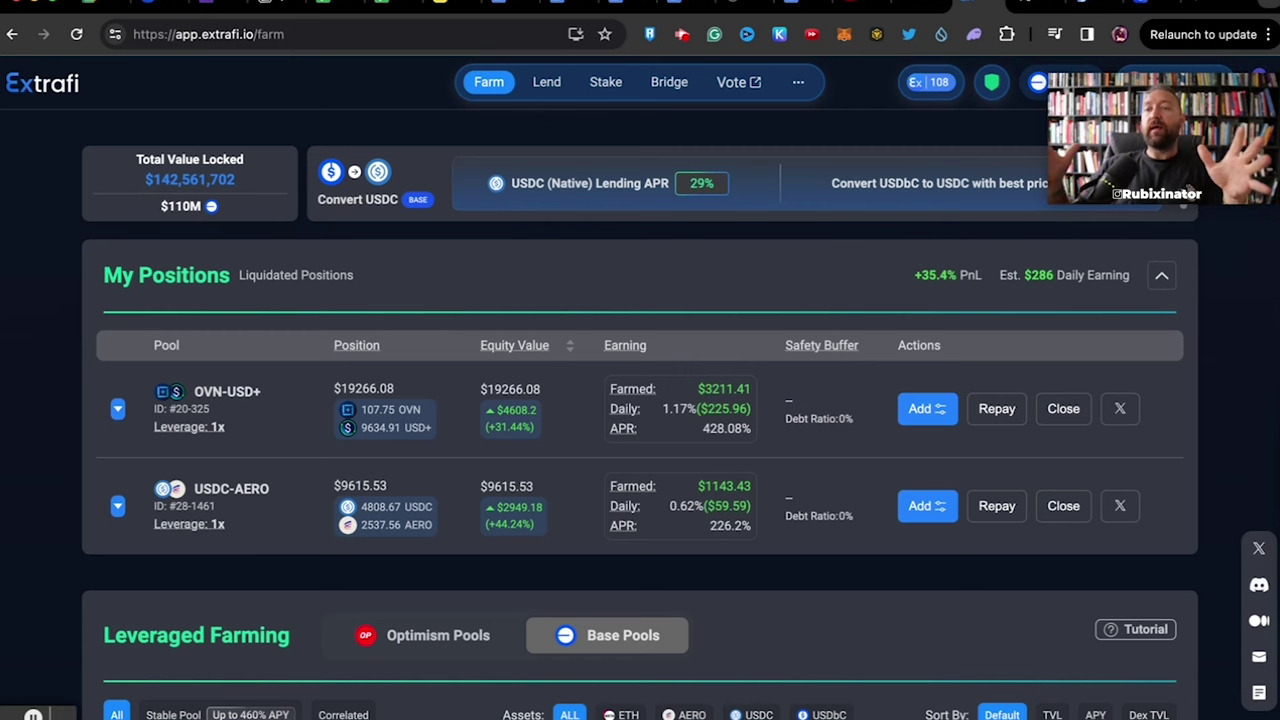
Switch to the X tab showing Extra Finance's post on the GB-WETH liquidation.
click(1022, 6)
Expand and enlarge the GB-WETH bad-debt post to read it, then go to CoinMarketCap's EXTRA page.
click(482, 297)
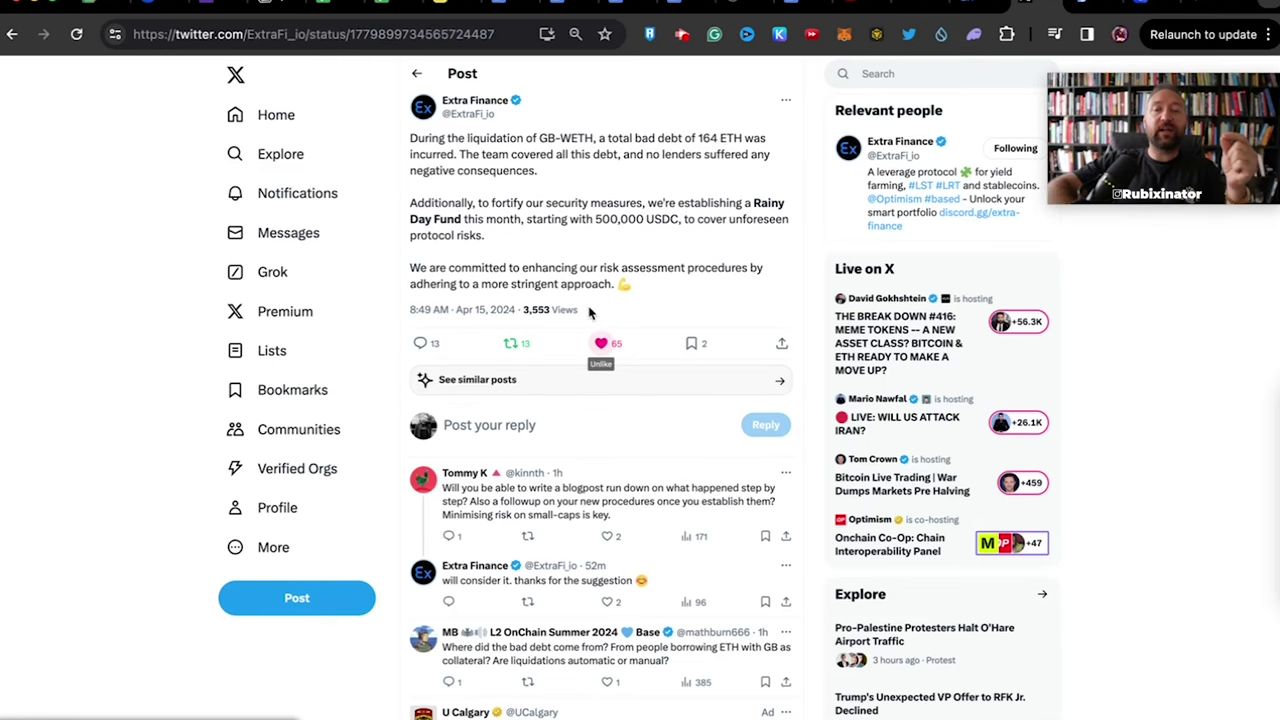
key(super+equal)
key(super+equal)
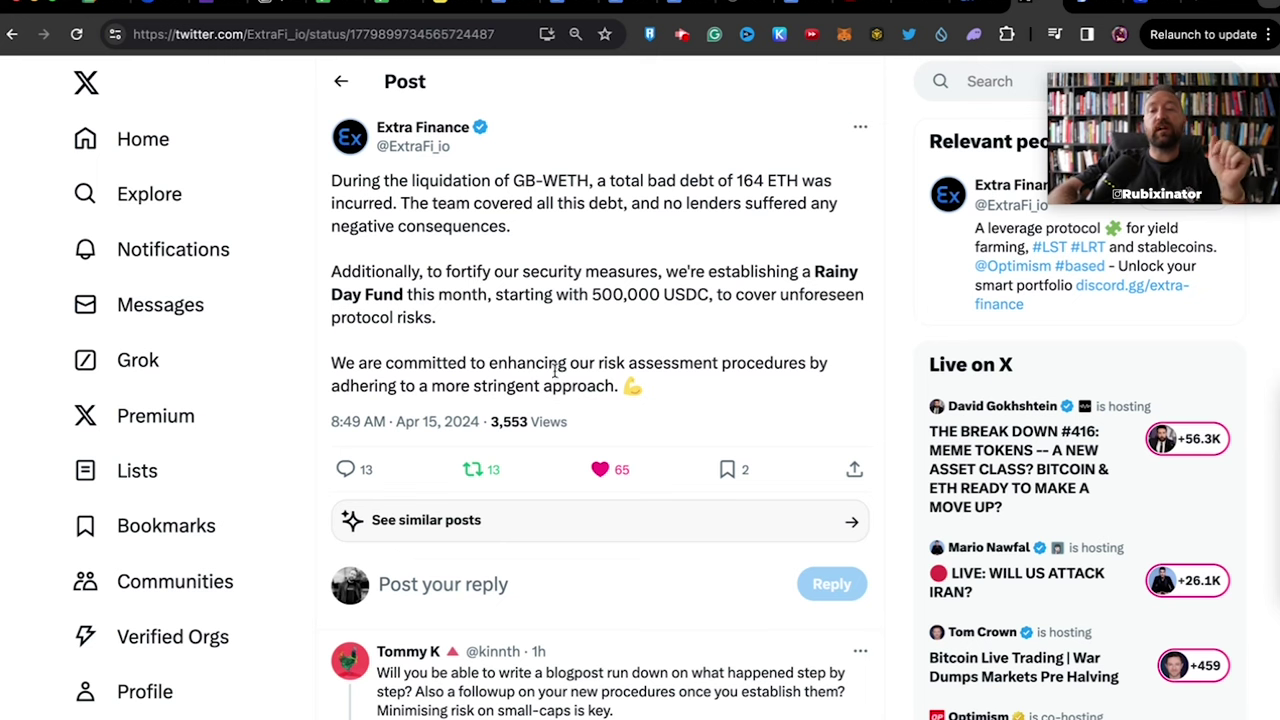
scroll(545, 393, down, 1)
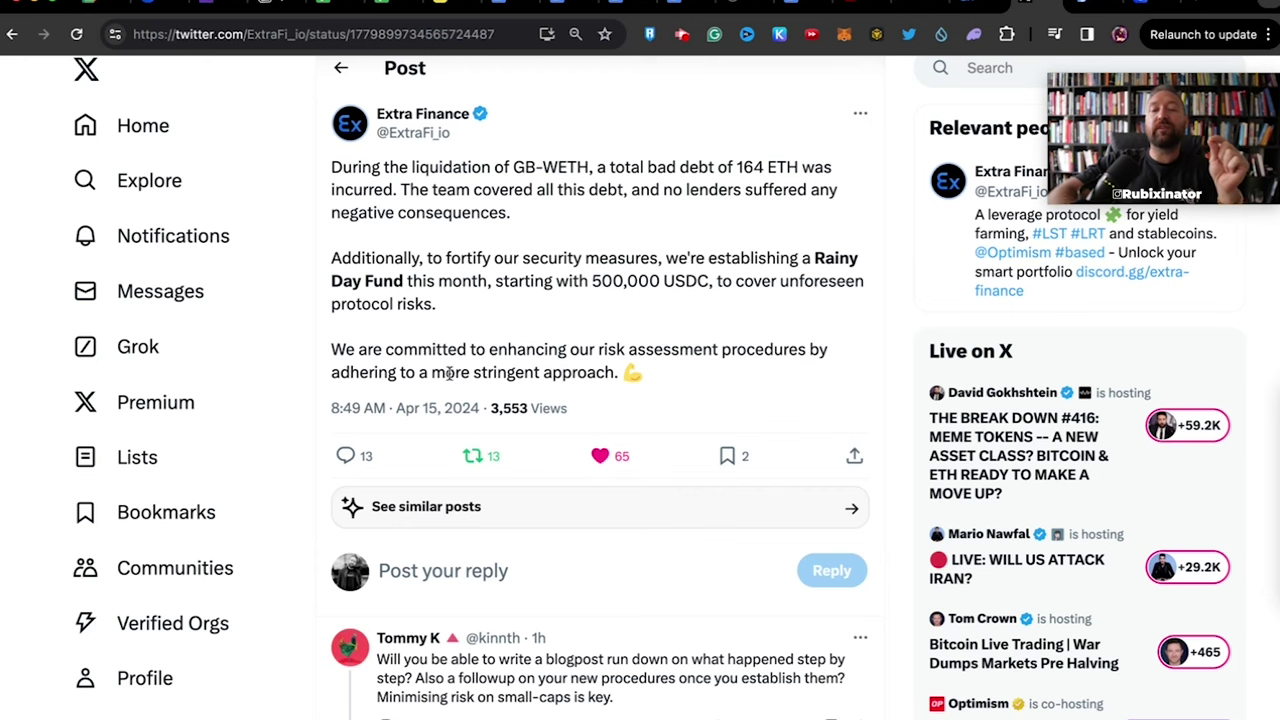
drag(467, 373, 648, 374)
click(590, 343)
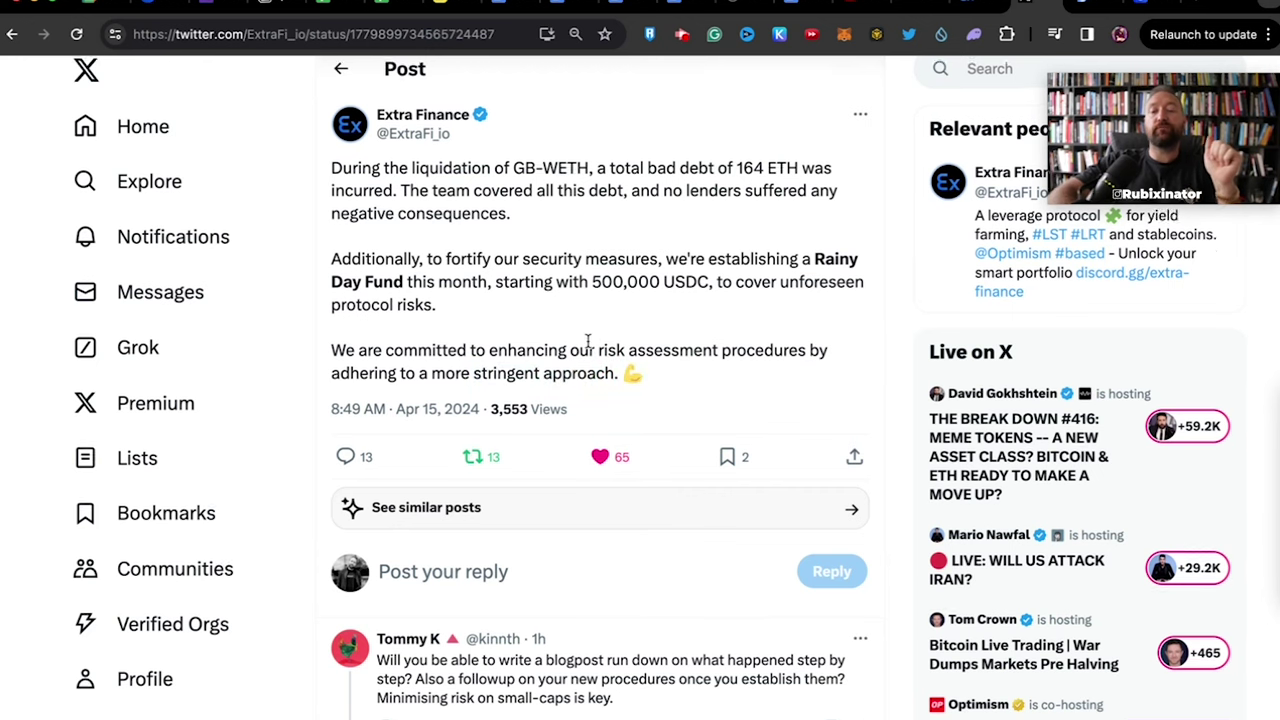
scroll(588, 347, up, 1)
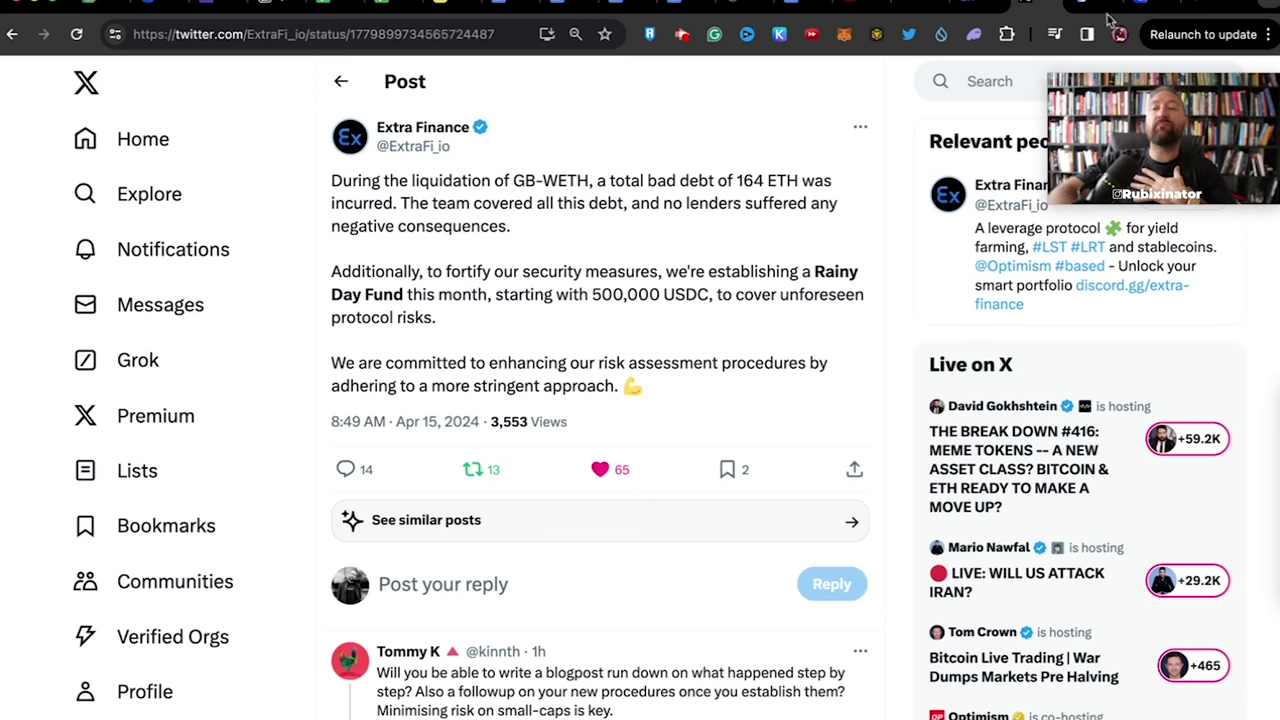
click(1147, 4)
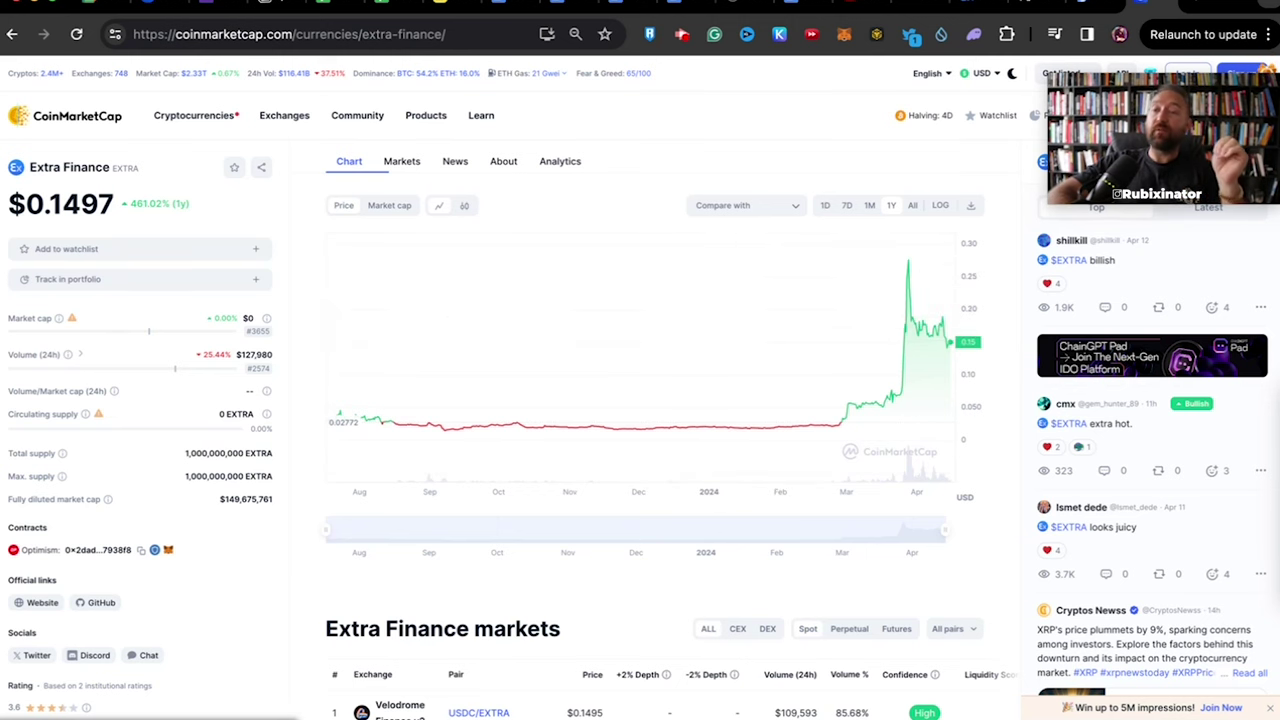
Return to the Extrafi farm page showing two positions at +35.4% PnL.
click(967, 5)
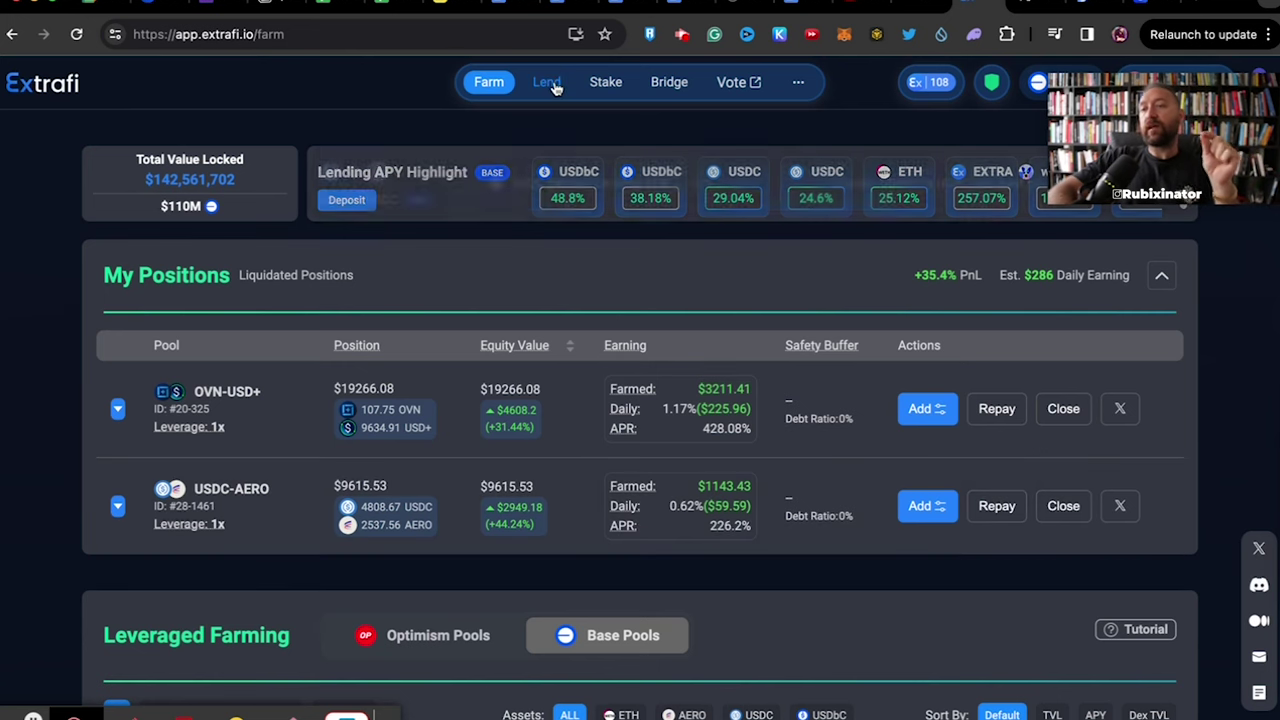
Switch to DefiLlama's Extra Finance page showing $140.93m total value locked.
click(1120, 7)
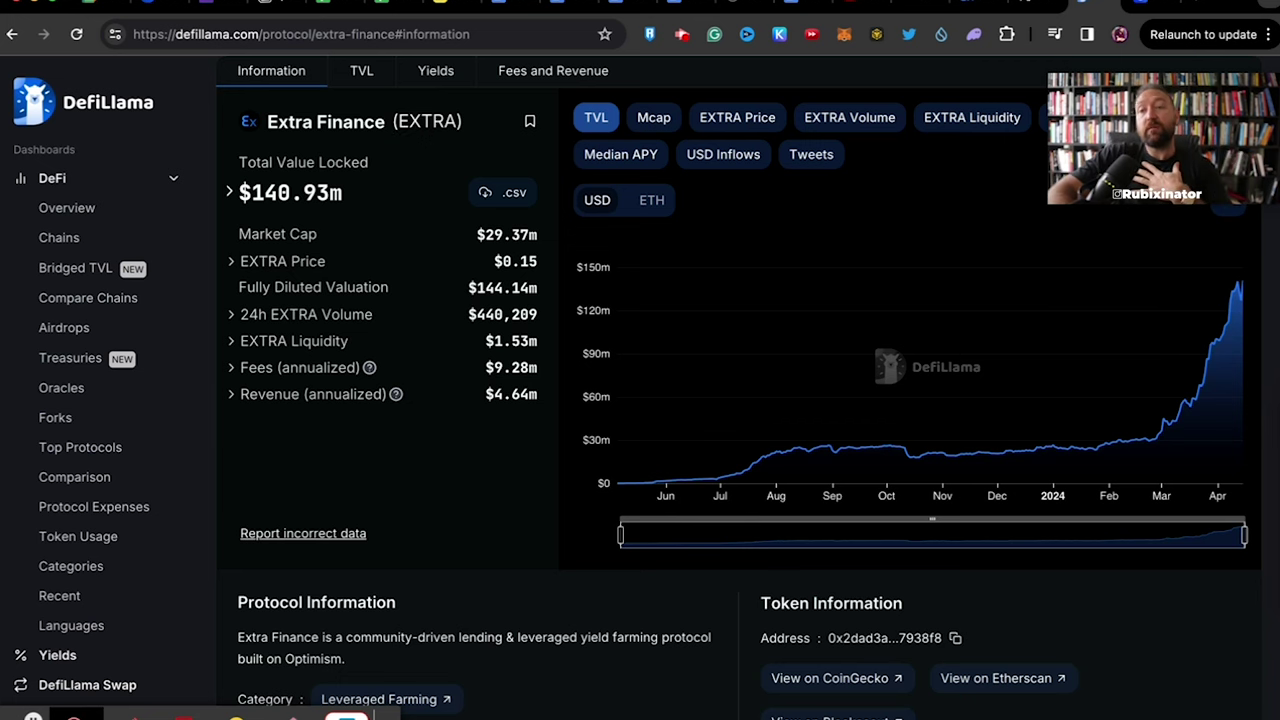
Return to the Extrafi farm page listing the OVN-USD+ and USDC-AERO positions.
click(970, 4)
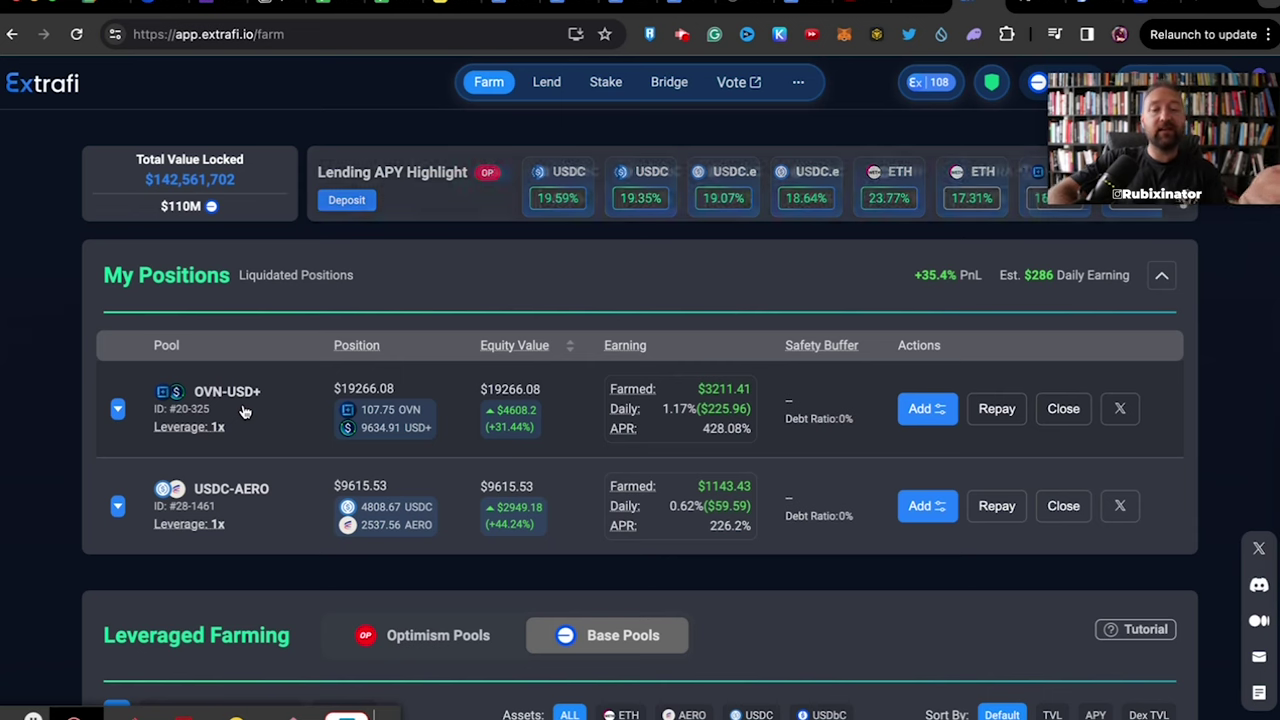
mouse_move(233, 520)
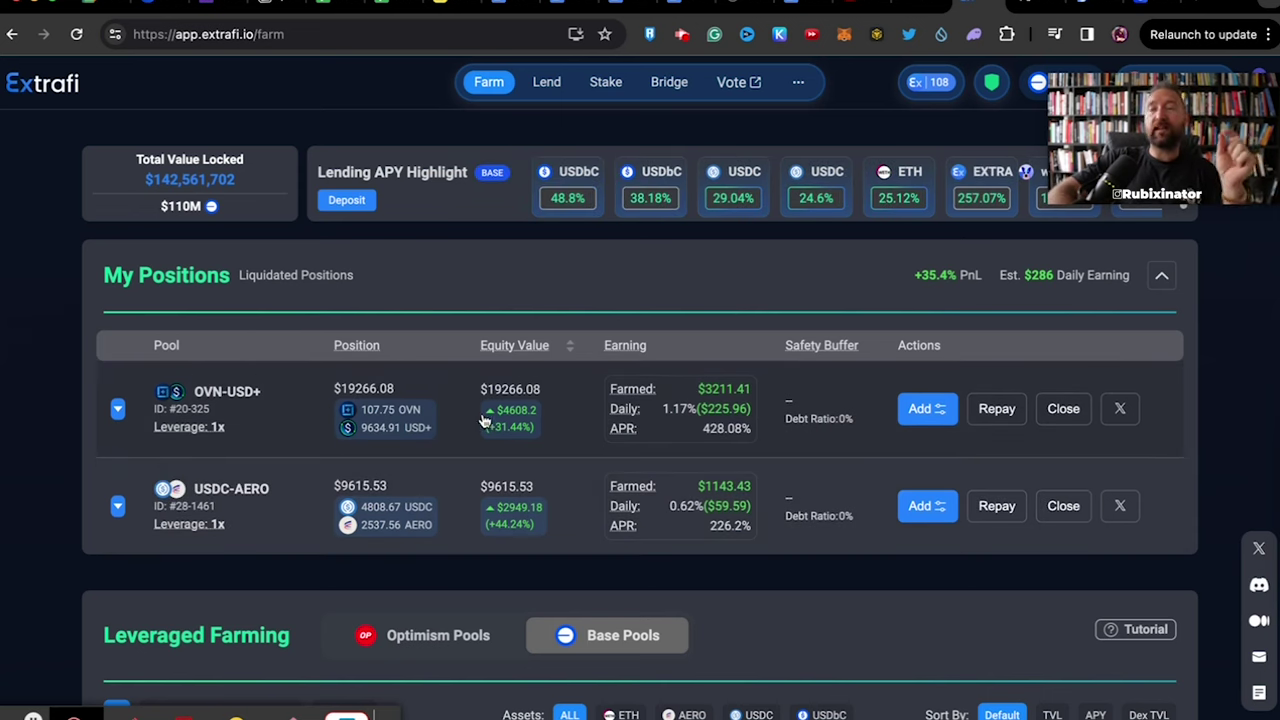
click(1066, 410)
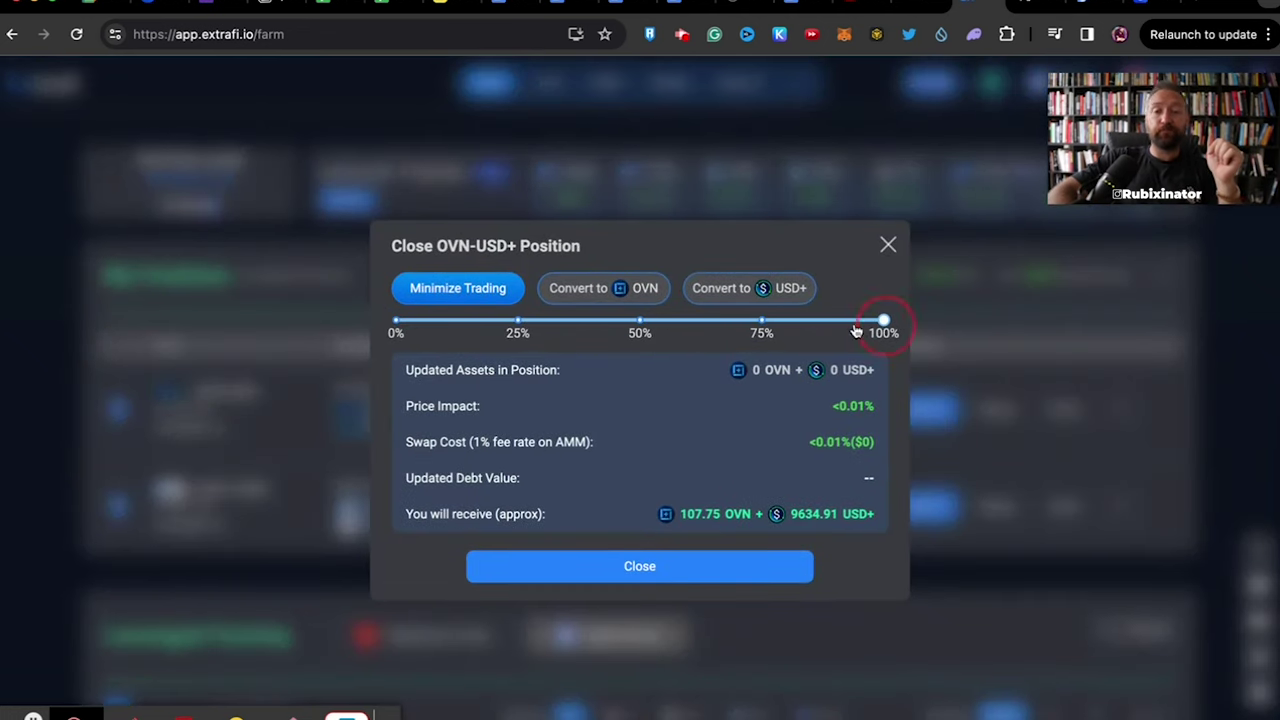
Start closing the OVN-USD+ position and set the closing share to 27%.
click(605, 292)
click(731, 292)
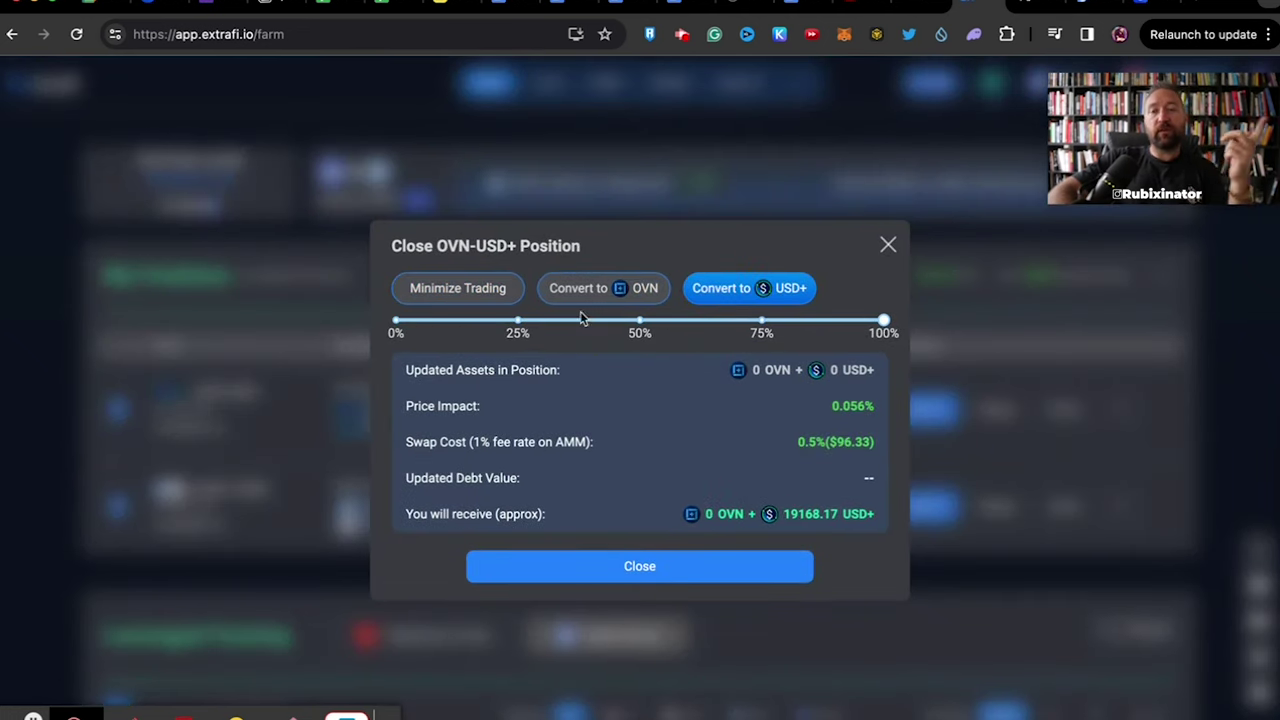
click(486, 321)
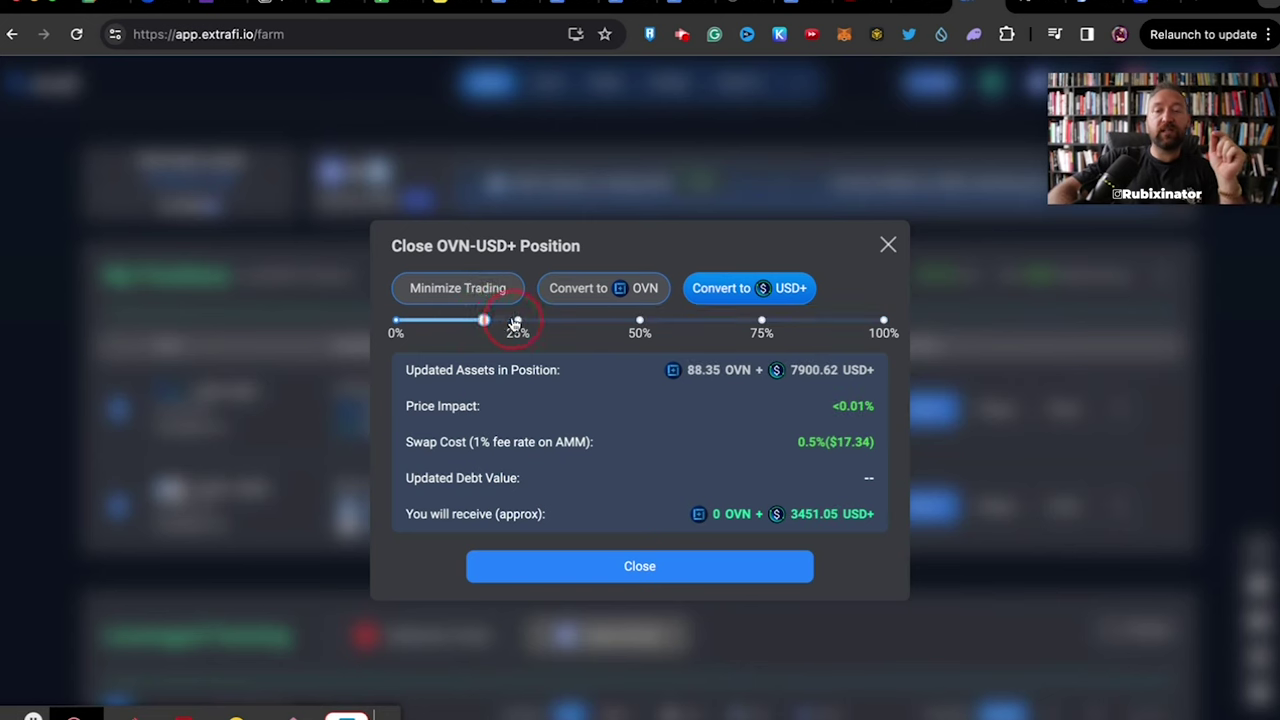
click(500, 322)
drag(508, 323, 525, 320)
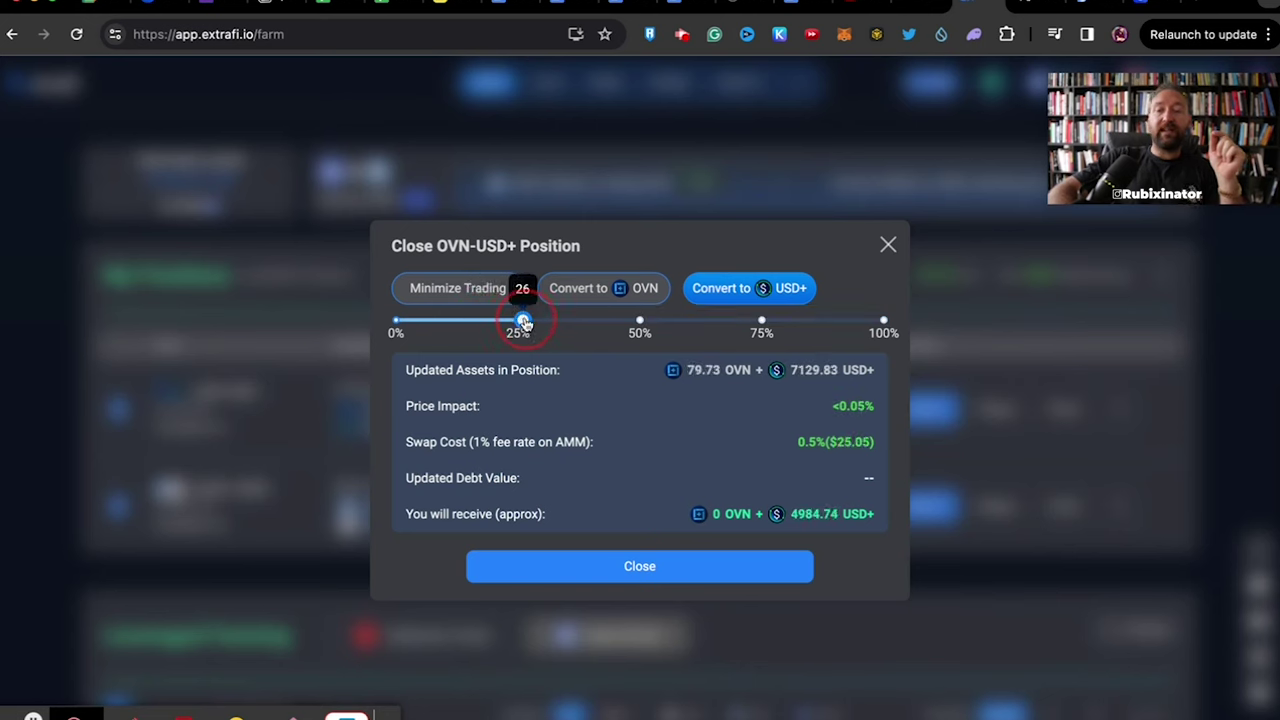
drag(524, 323, 527, 321)
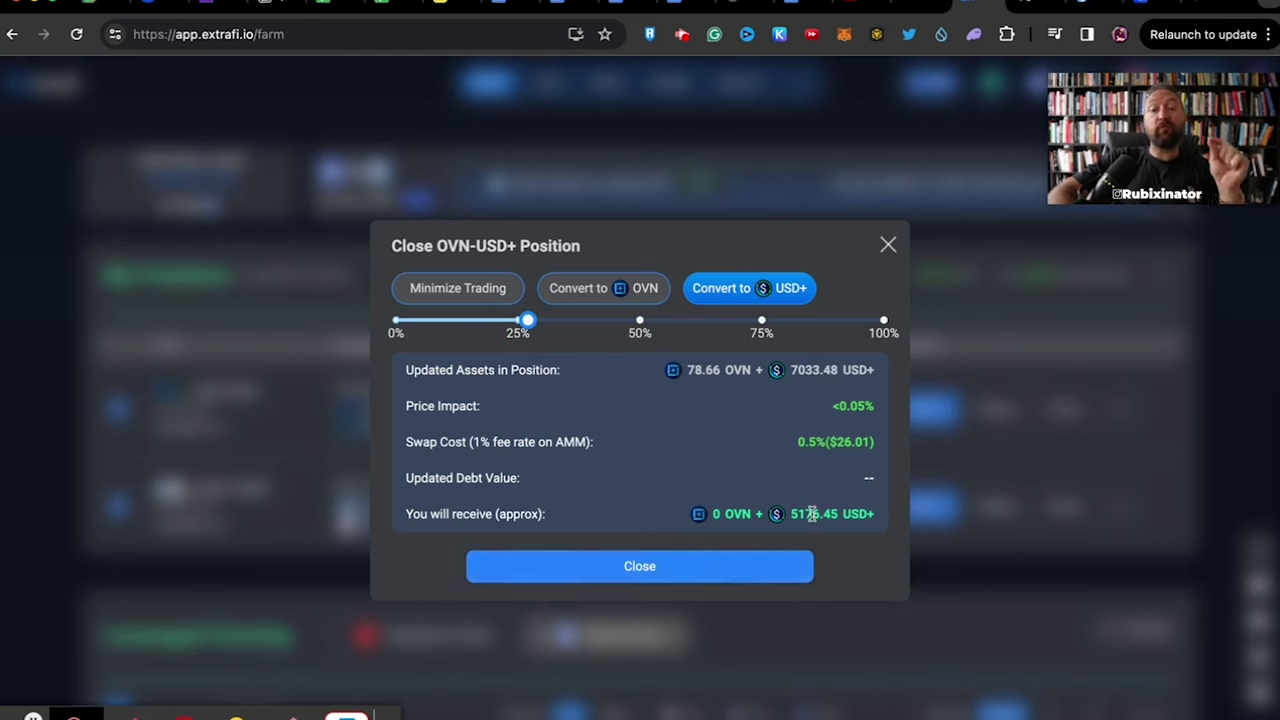
Choose Minimize Trading for about 29.09 OVN and 2601.43 USD+, and submit the close.
click(545, 290)
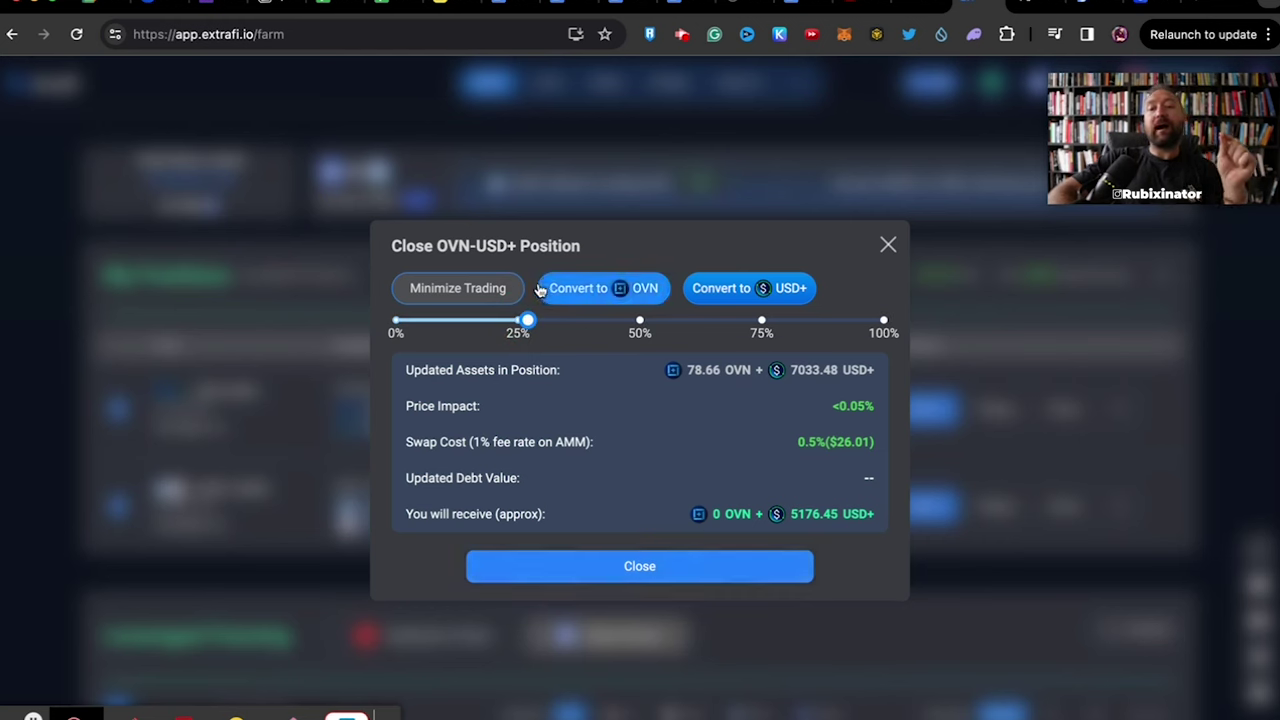
click(728, 300)
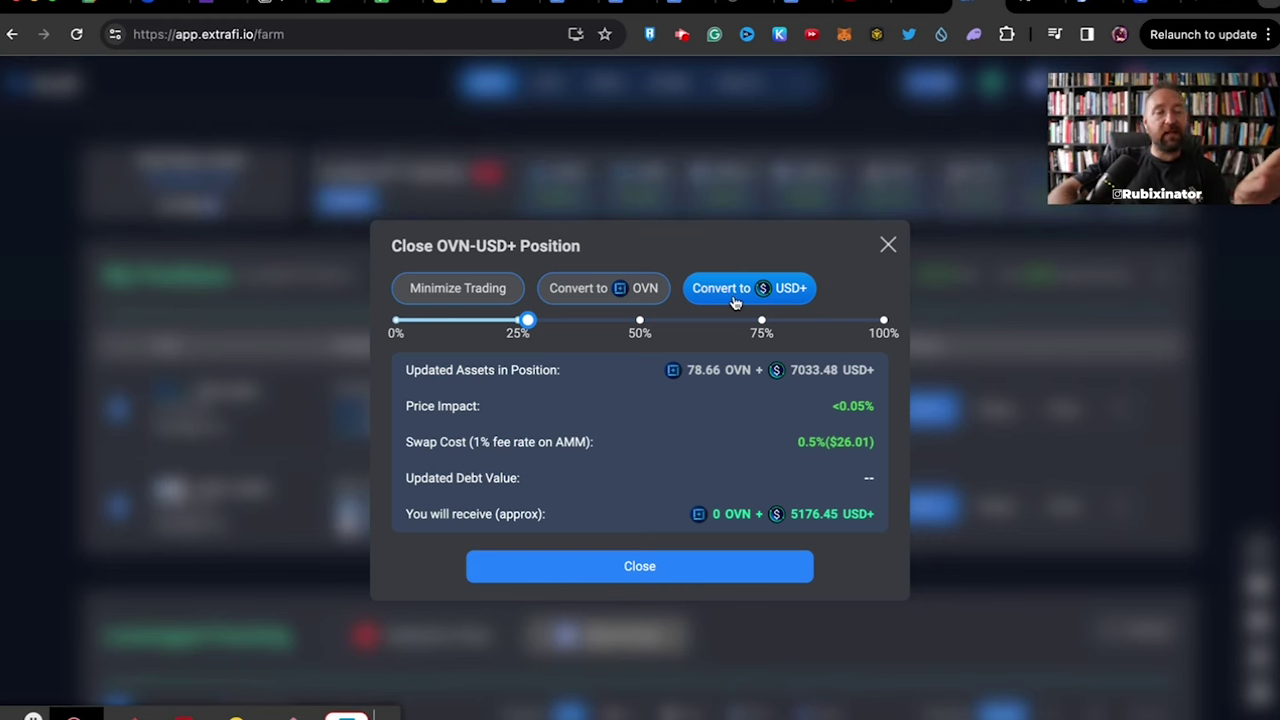
click(446, 289)
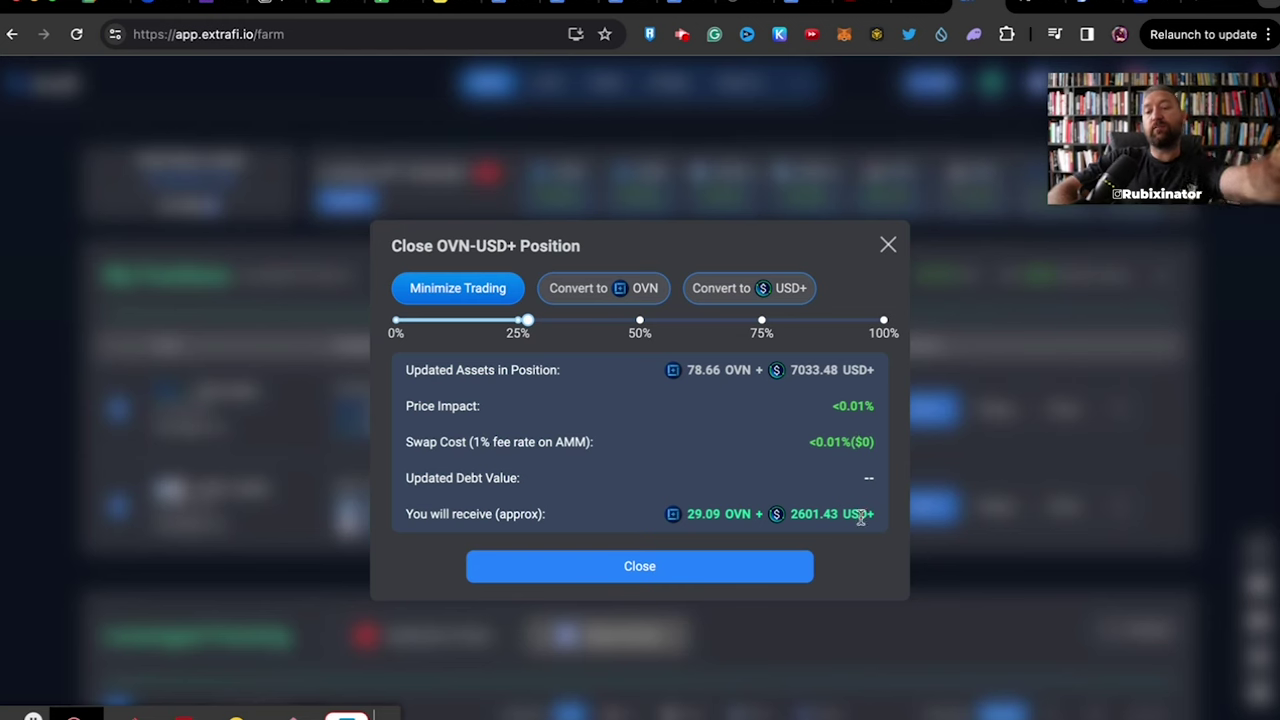
click(733, 300)
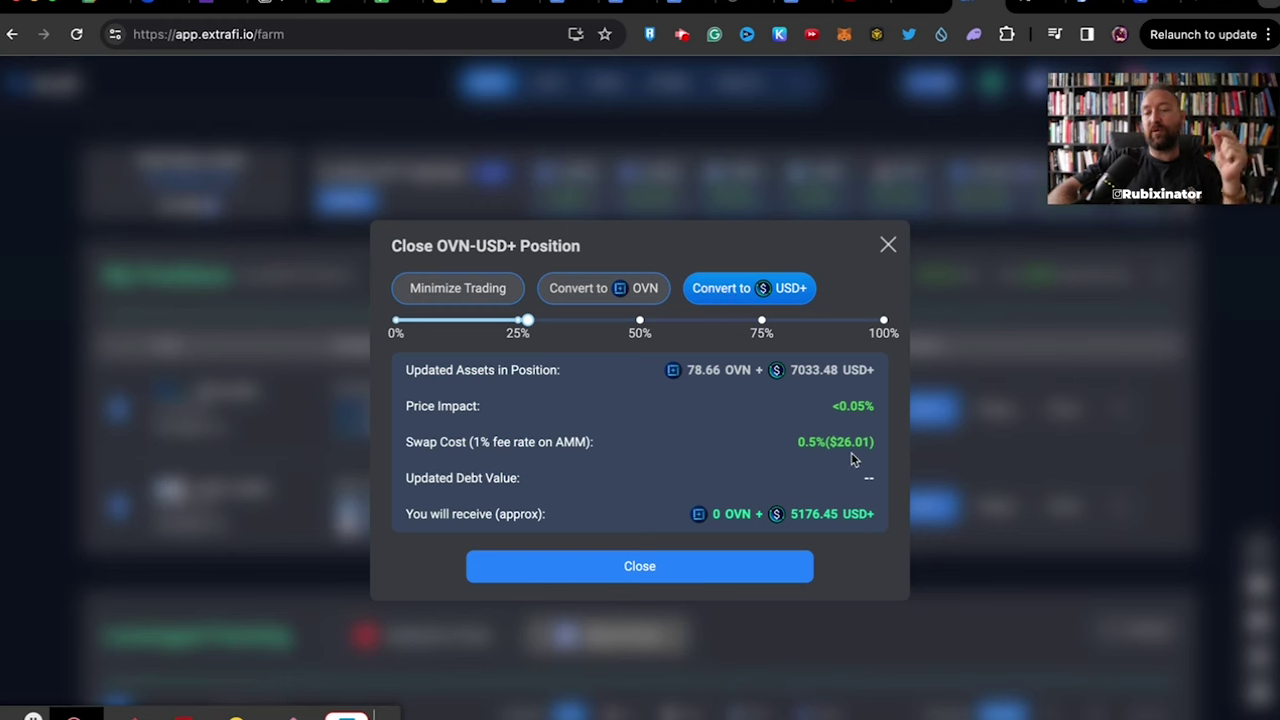
click(451, 298)
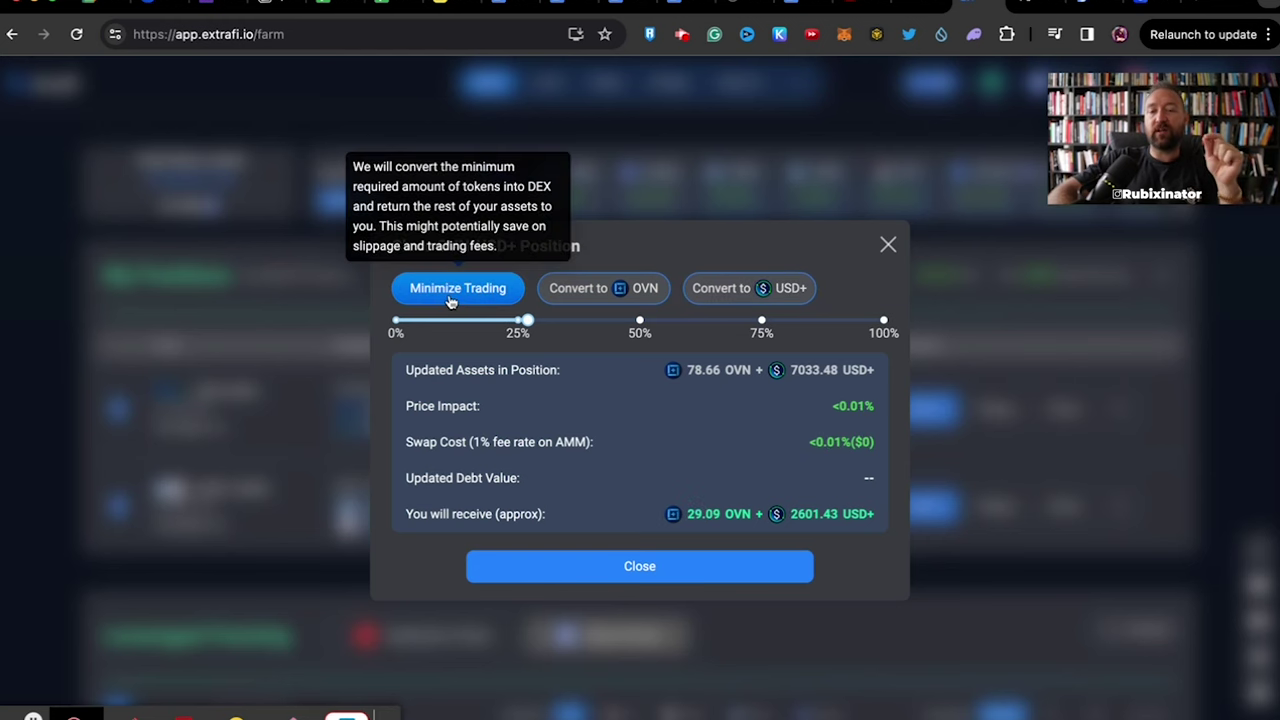
click(636, 567)
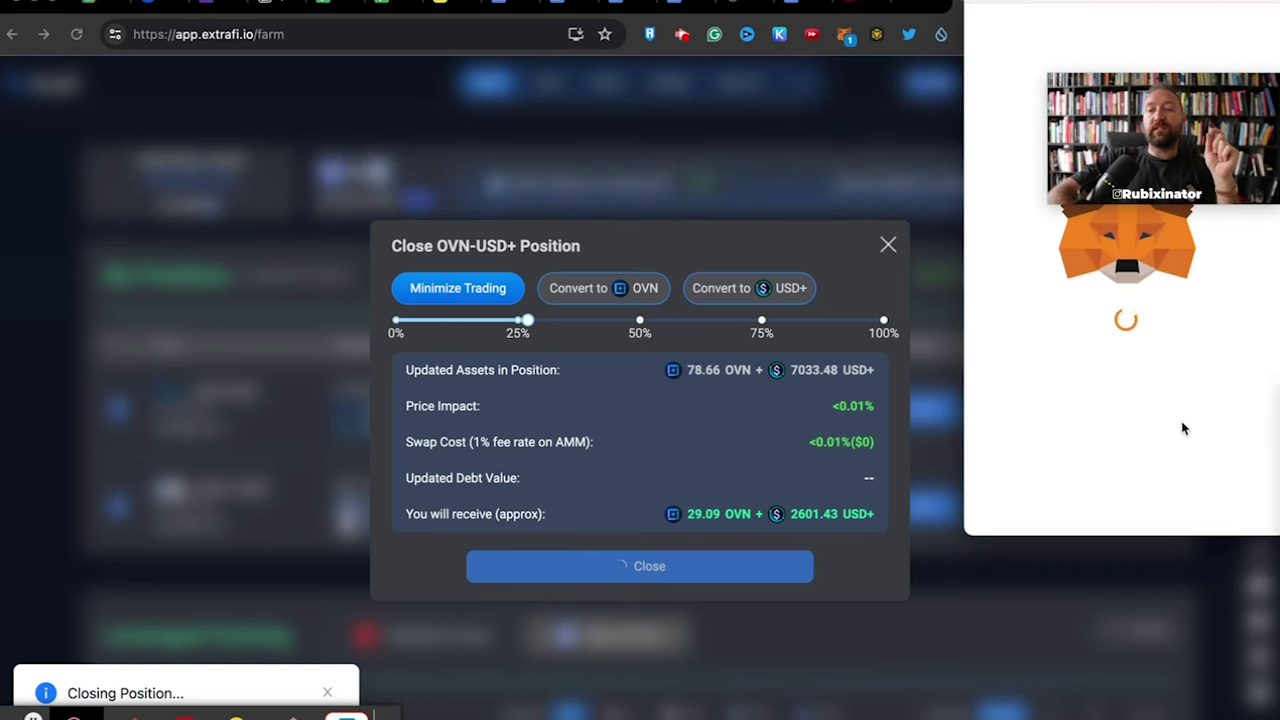
Approve the close in MetaMask and dismiss the dialog; OVN-USD+ drops to $14,065.51.
click(1178, 515)
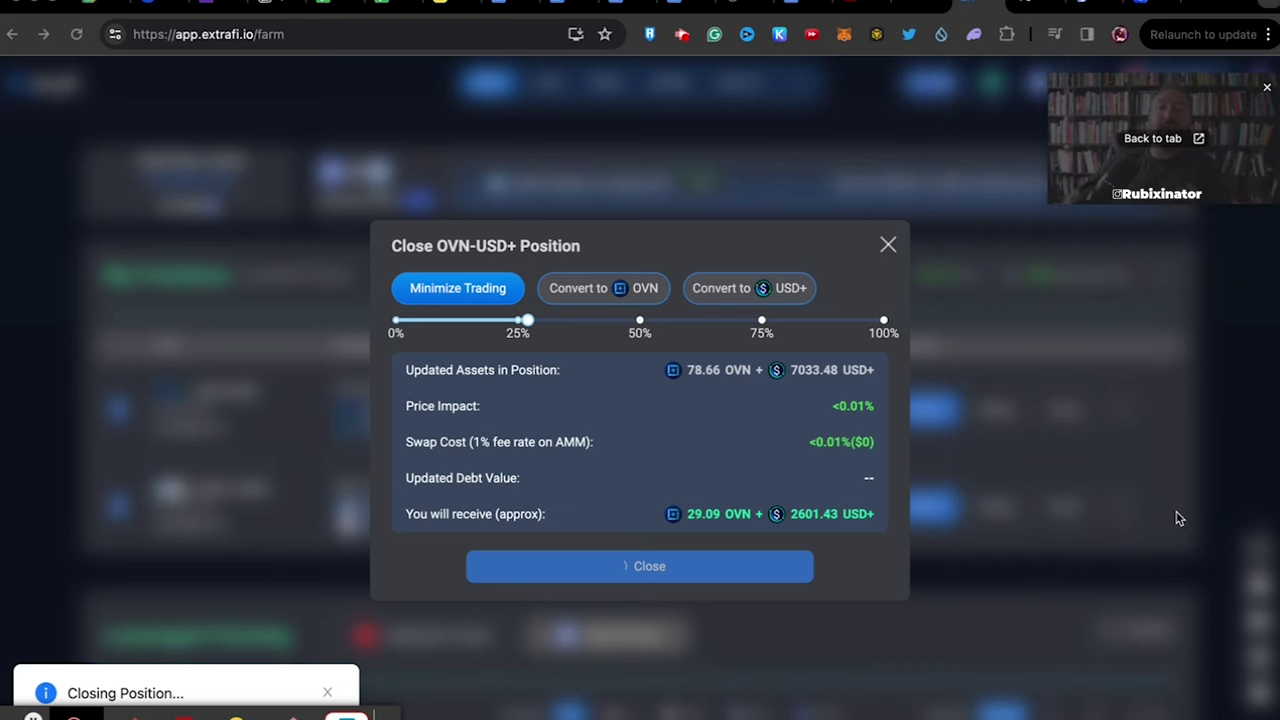
click(887, 245)
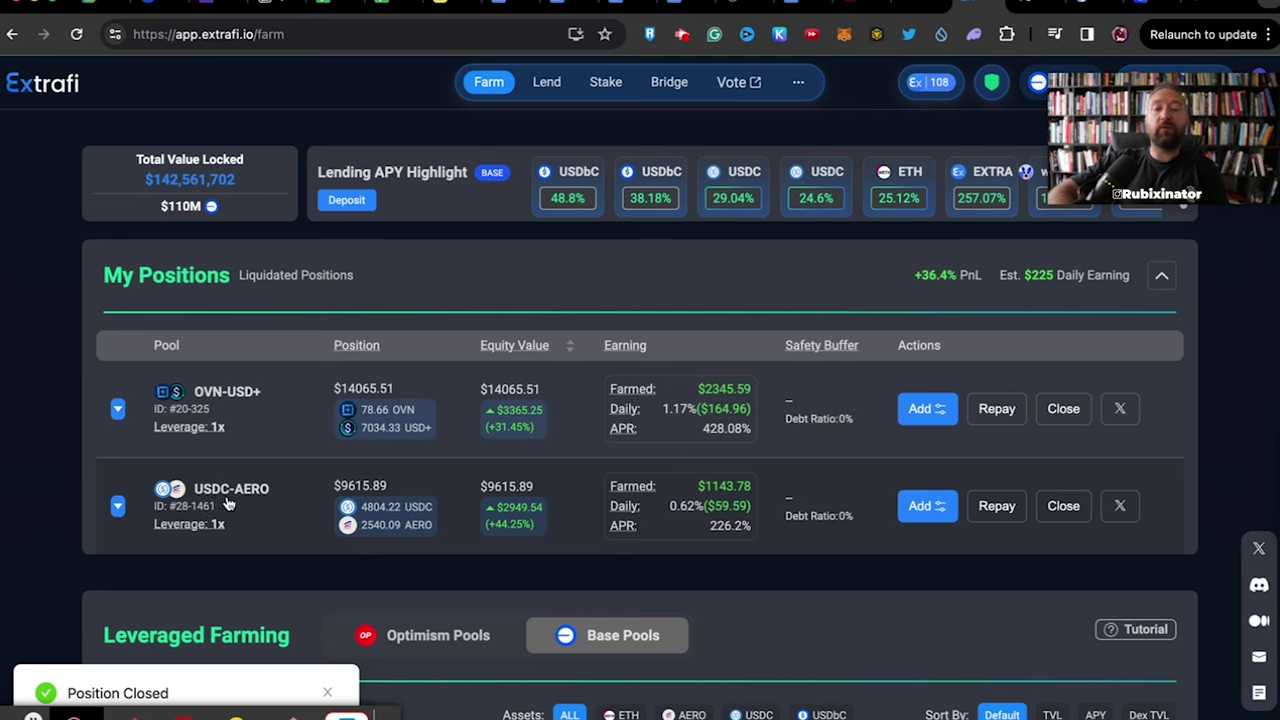
Close 33% of USDC-AERO via Minimize Trading for about 1585.39 USDC and 838.23 AERO.
click(1066, 507)
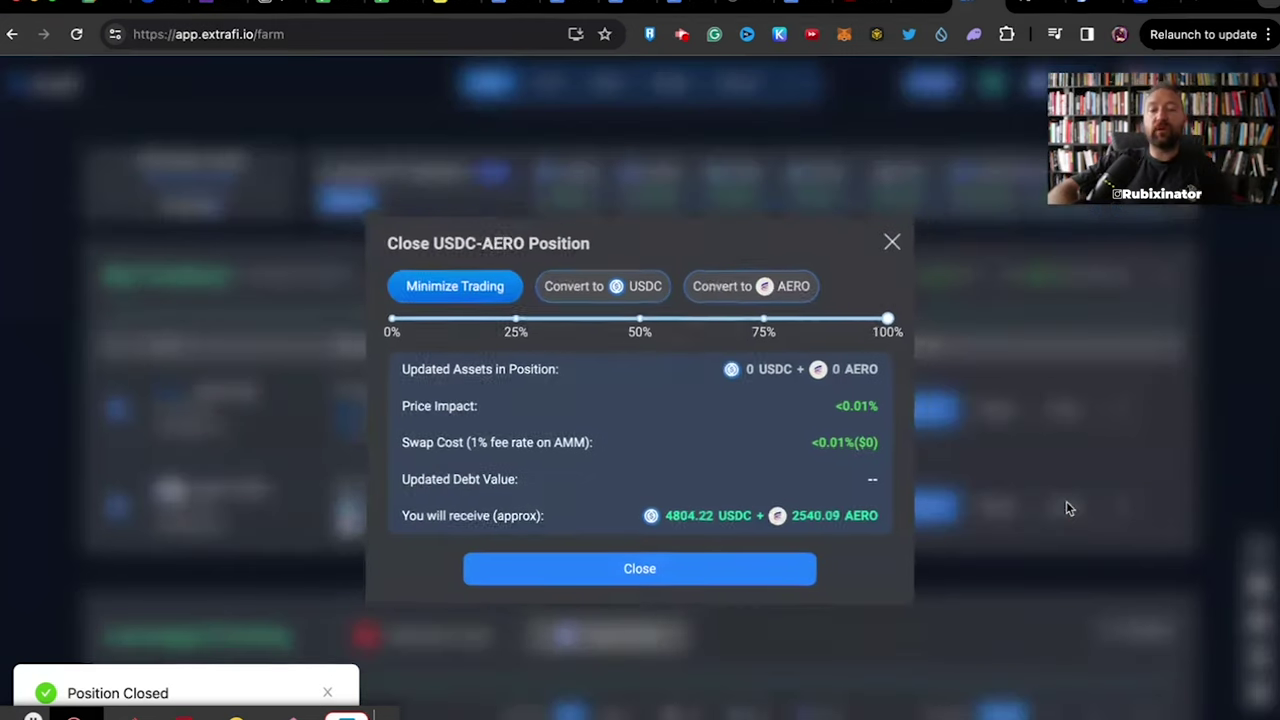
click(603, 288)
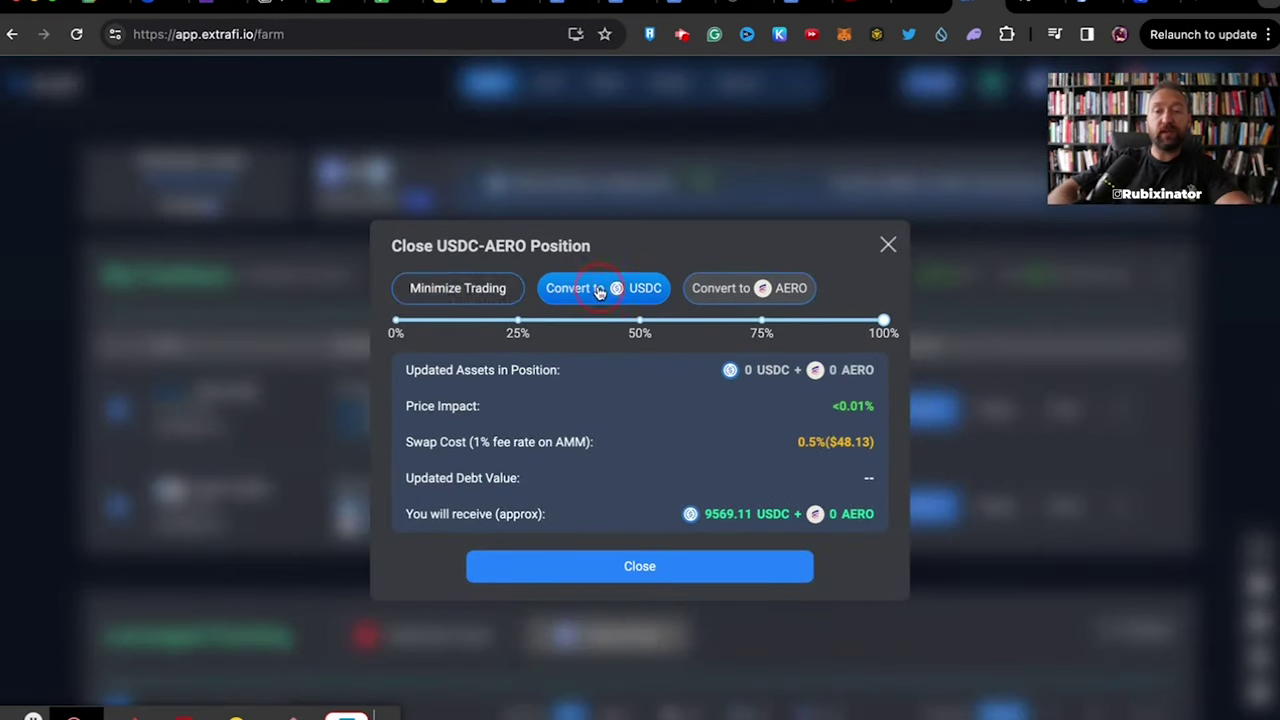
drag(884, 320, 559, 322)
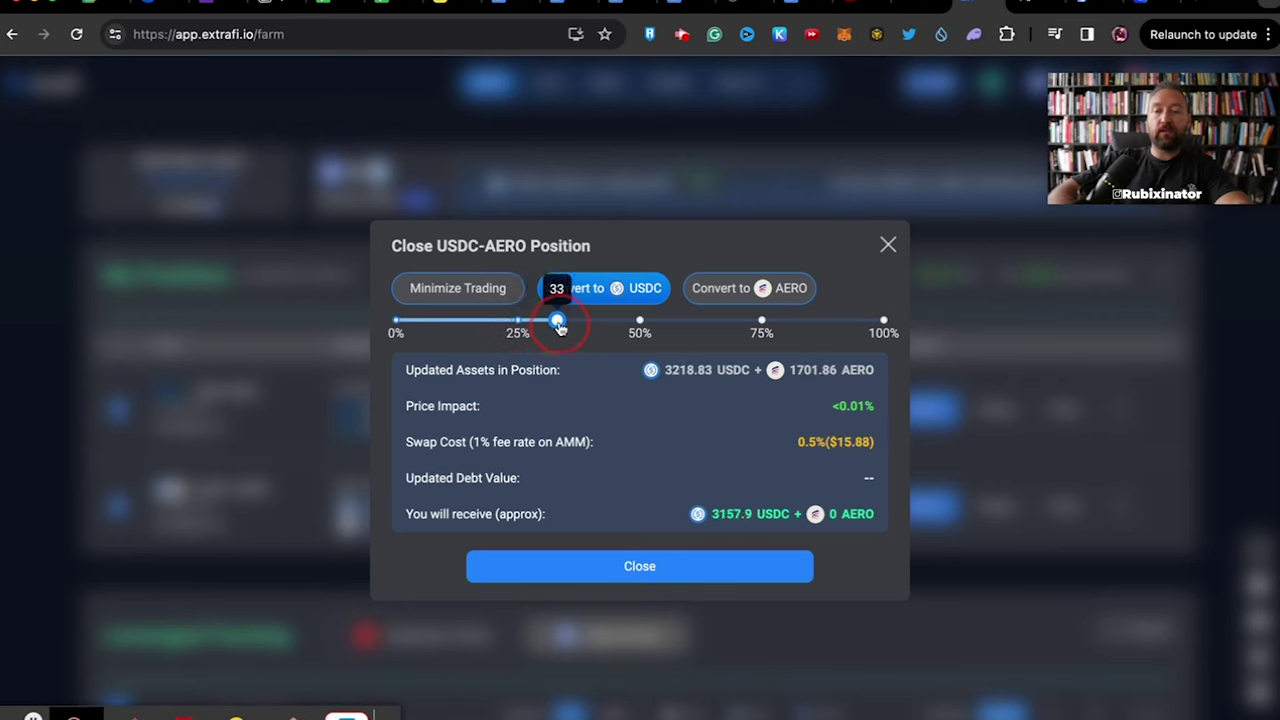
click(420, 289)
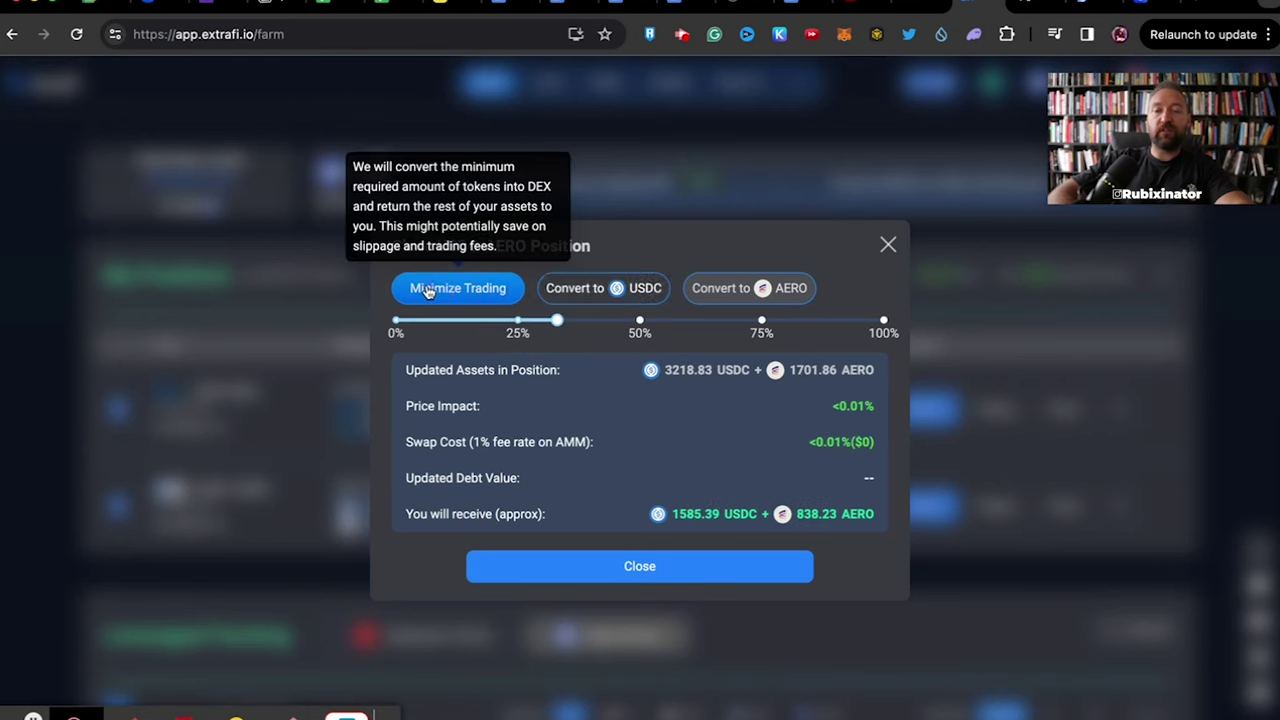
click(598, 562)
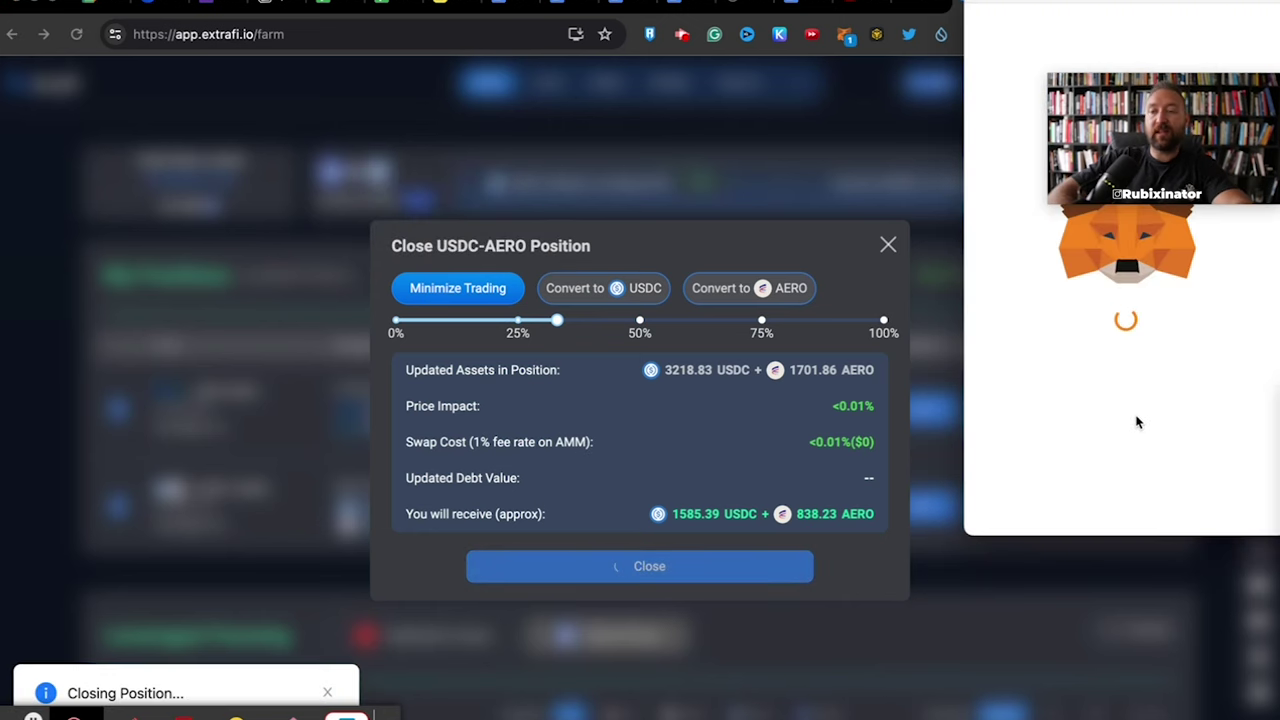
Approve the USDC-AERO close in MetaMask and dismiss the dialog; the position is now $6442.75.
scroll(1168, 420, down, 2)
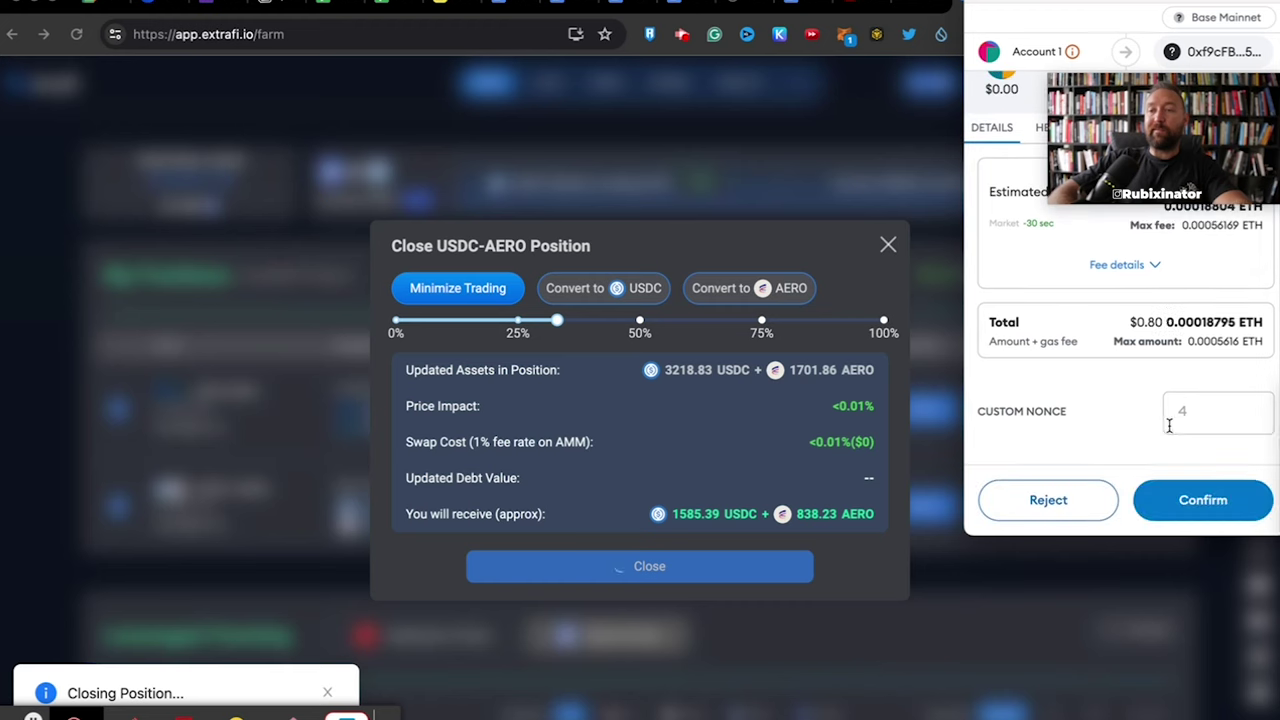
click(1185, 505)
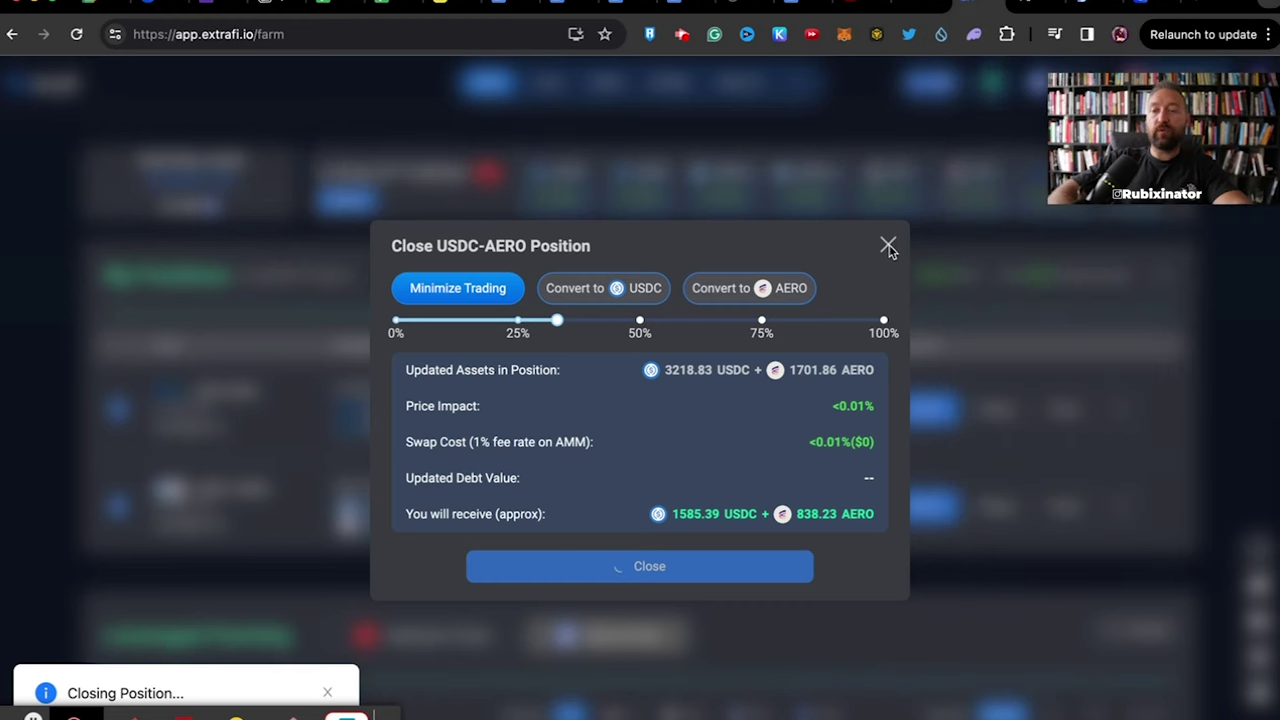
click(887, 246)
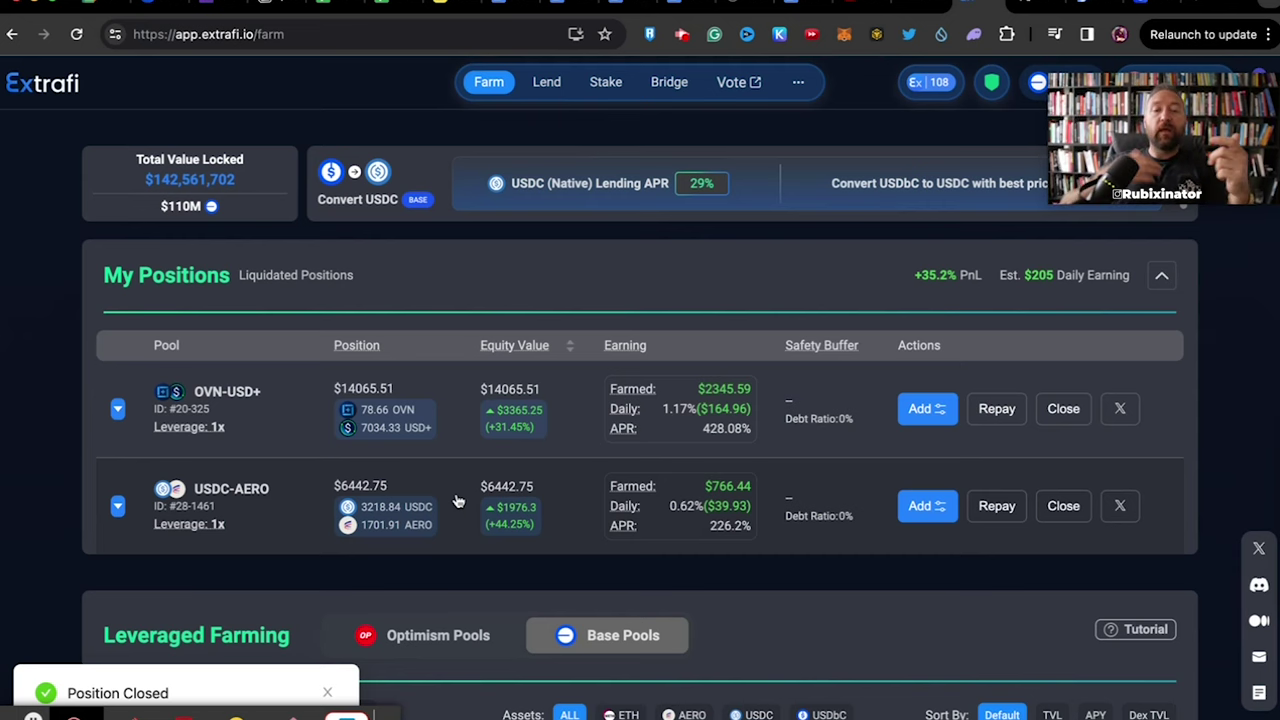
mouse_move(290, 420)
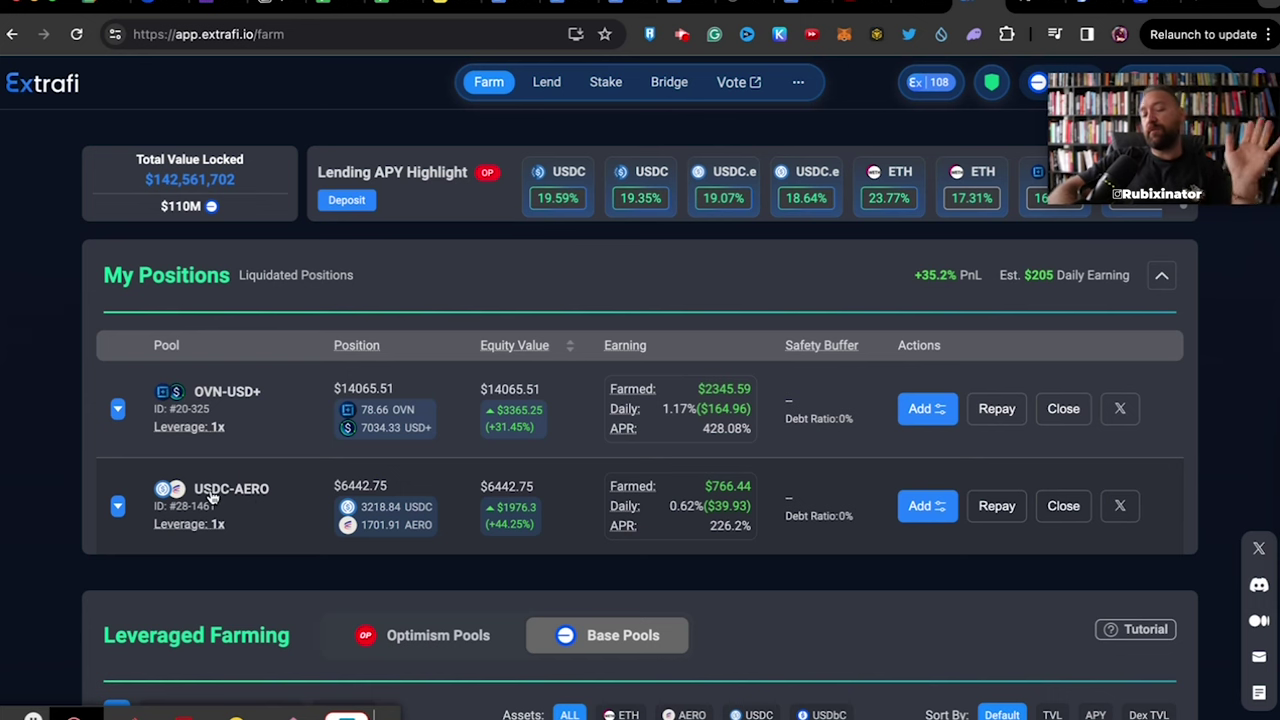
mouse_move(240, 434)
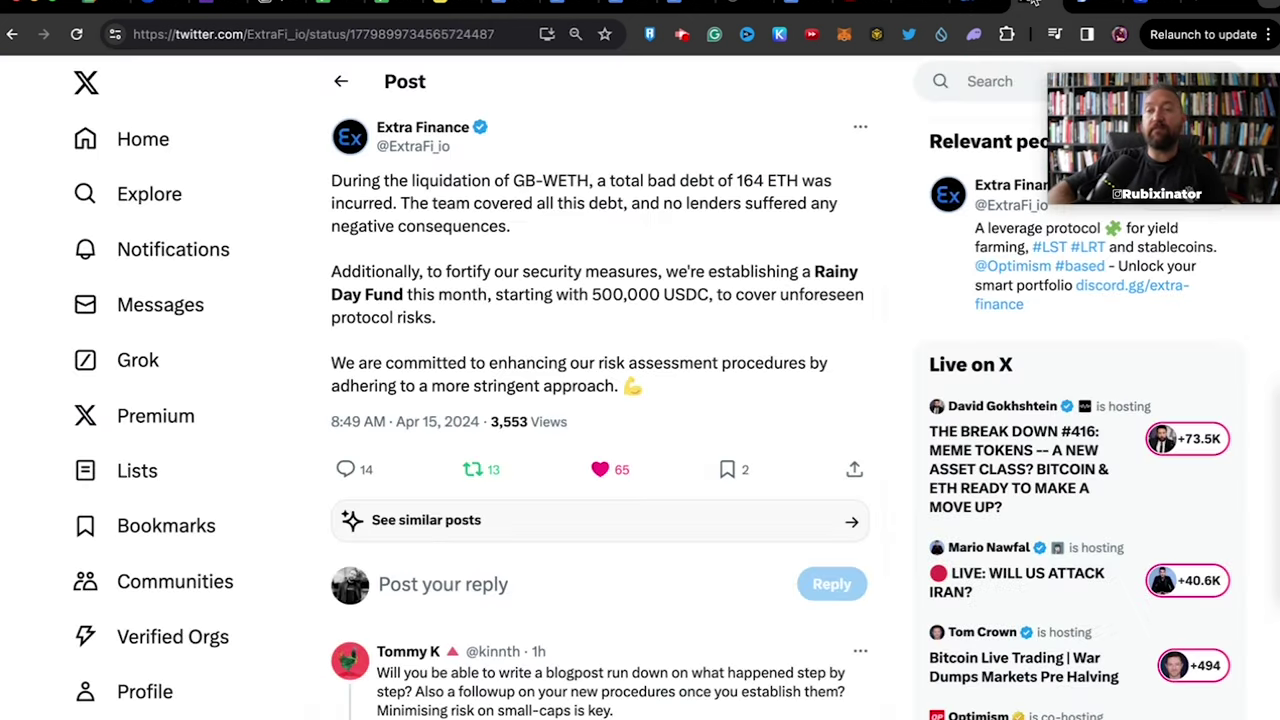
click(1033, 4)
drag(515, 178, 660, 178)
click(660, 178)
click(514, 177)
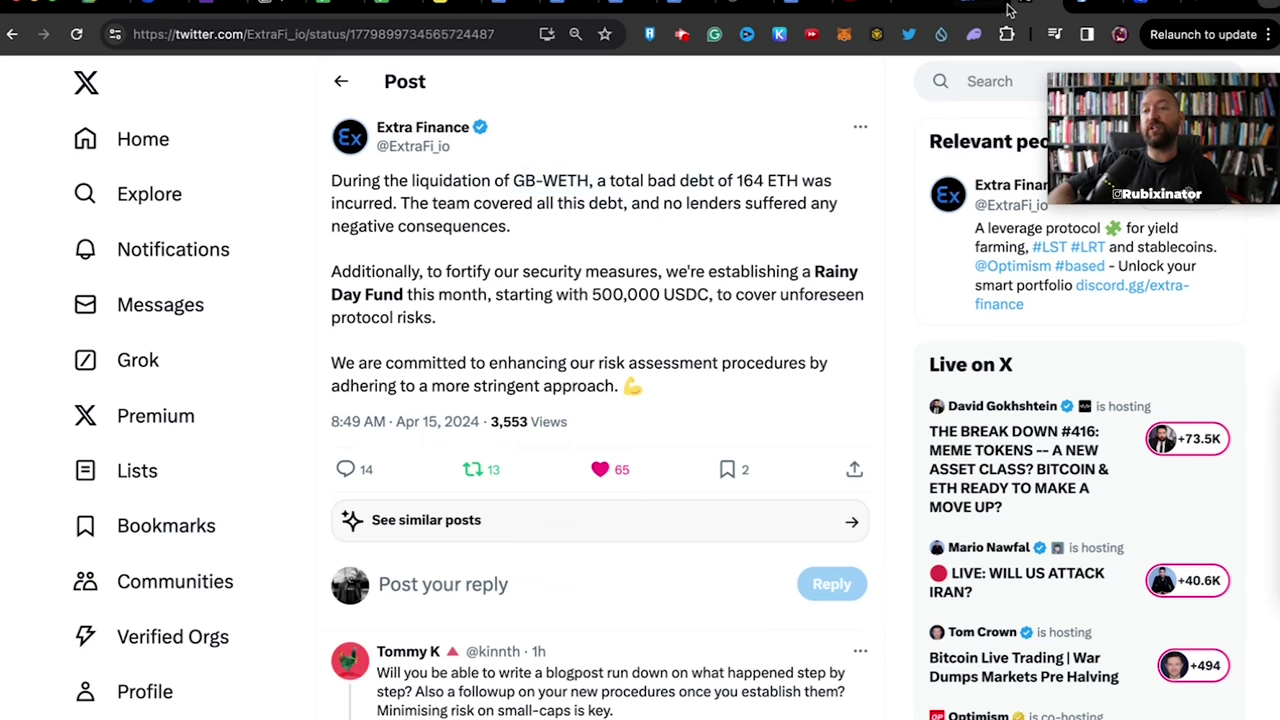
click(967, 5)
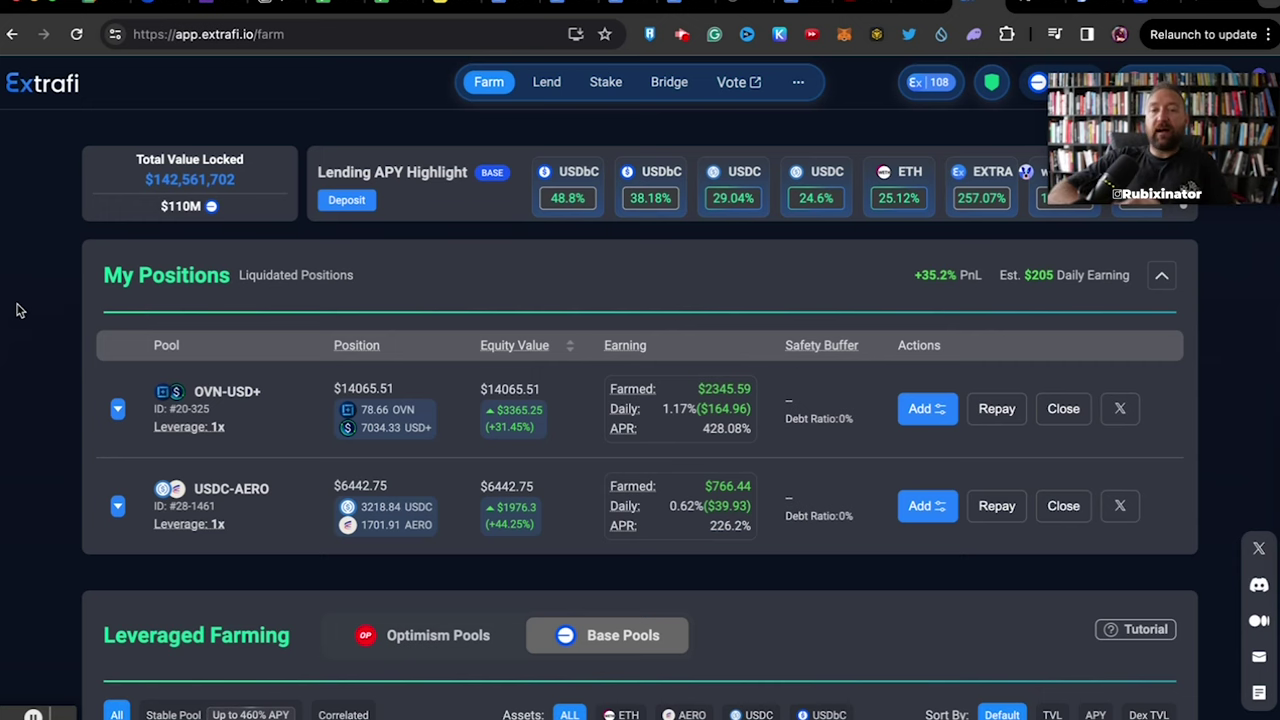
Check the 10,544 EXTRA locked amount and 150% locking APR on Stake, then return to Farm.
click(606, 85)
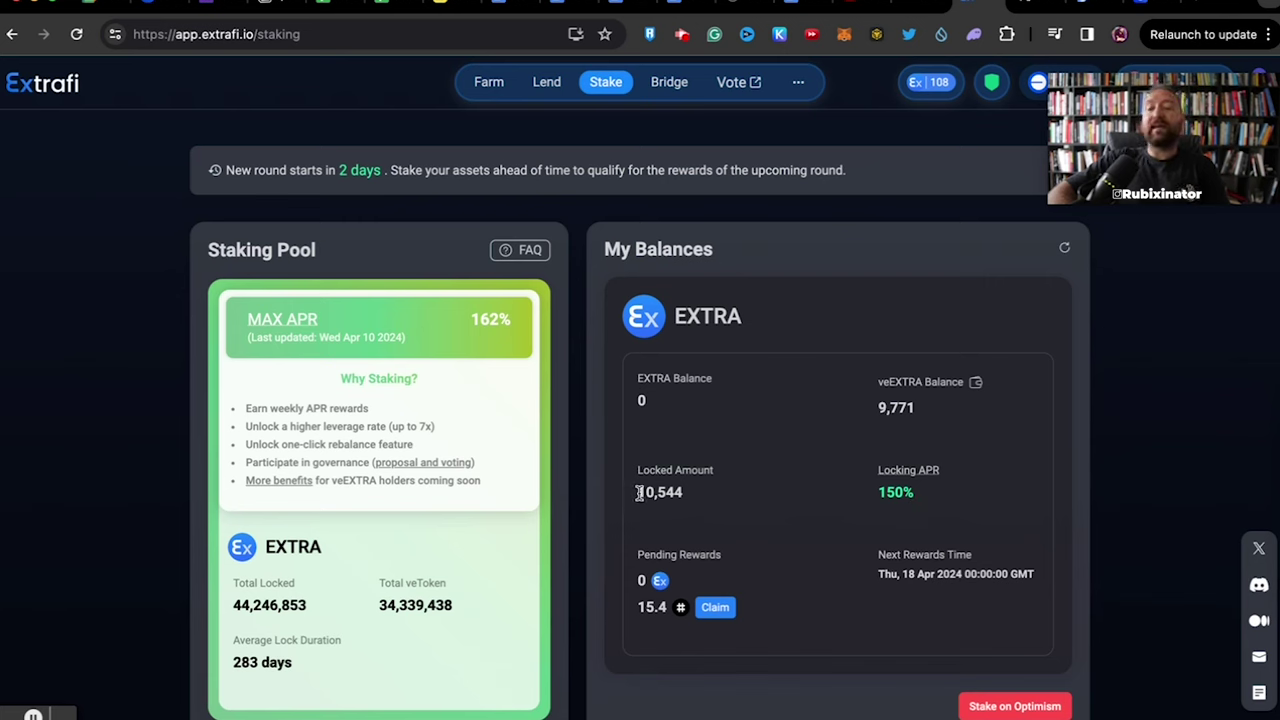
mouse_move(637, 491)
mouse_down()
mouse_move(688, 498)
mouse_move(630, 497)
mouse_up()
click(678, 492)
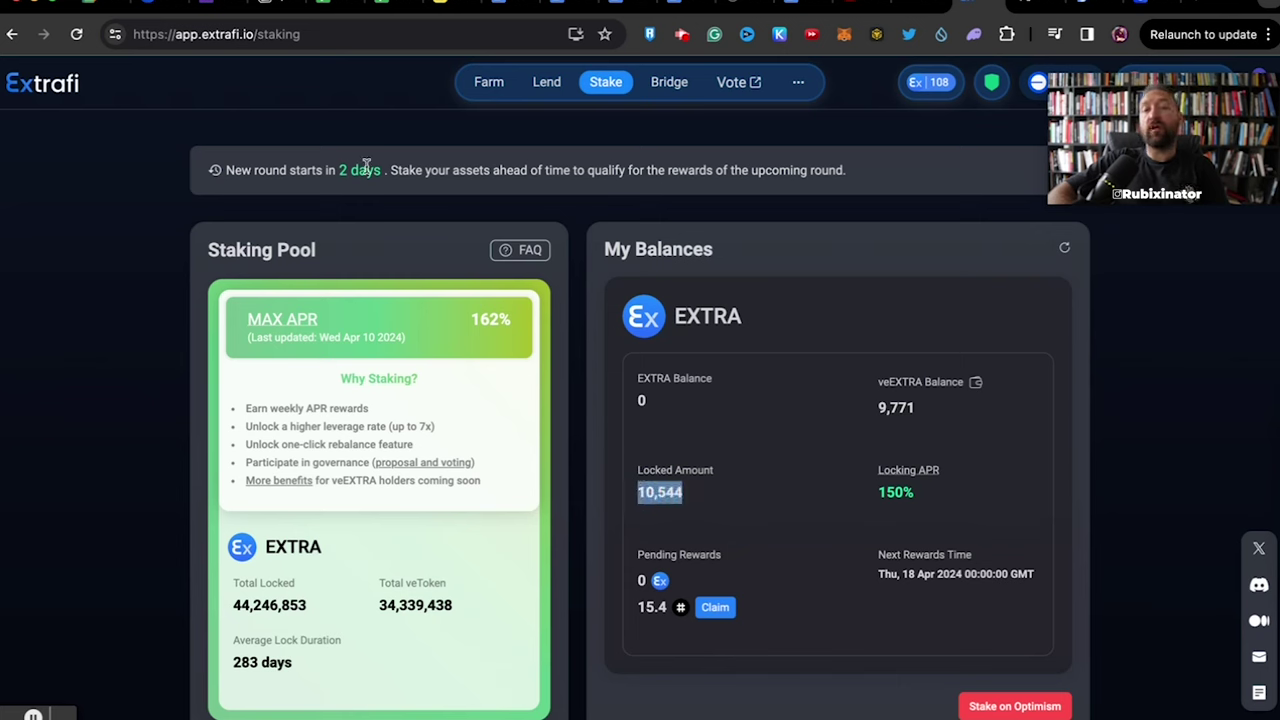
drag(877, 490, 916, 496)
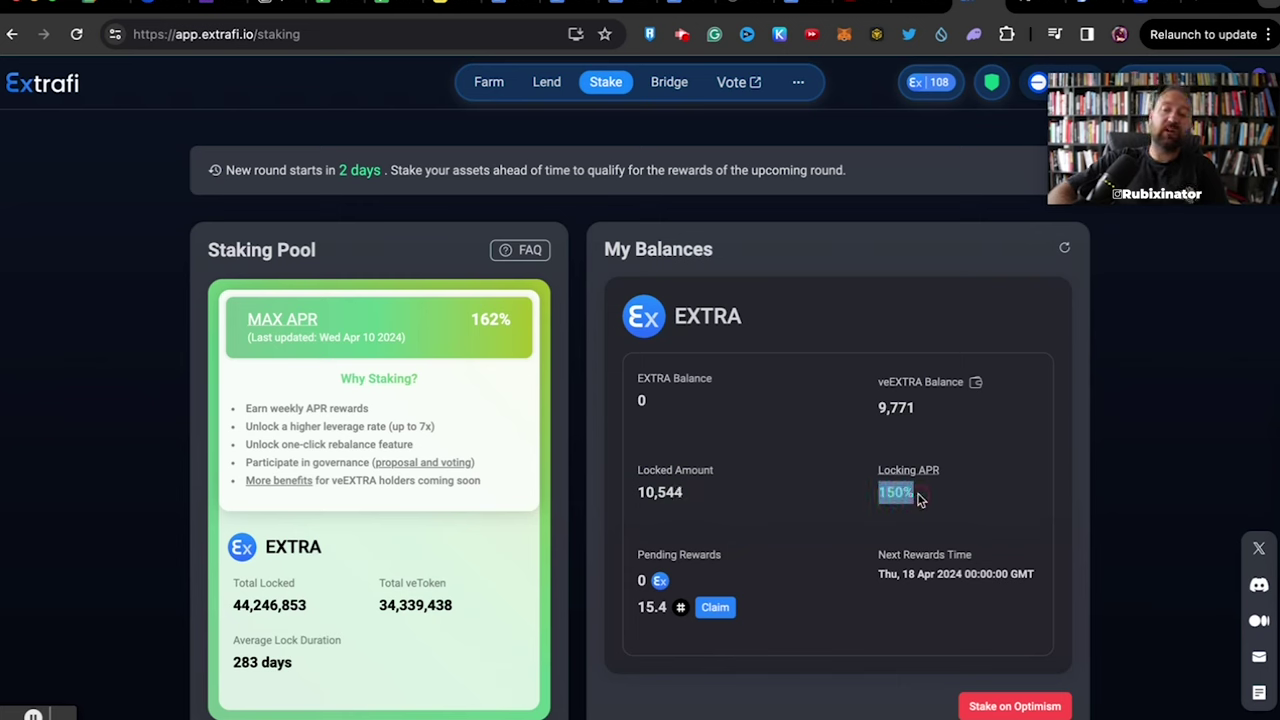
click(905, 492)
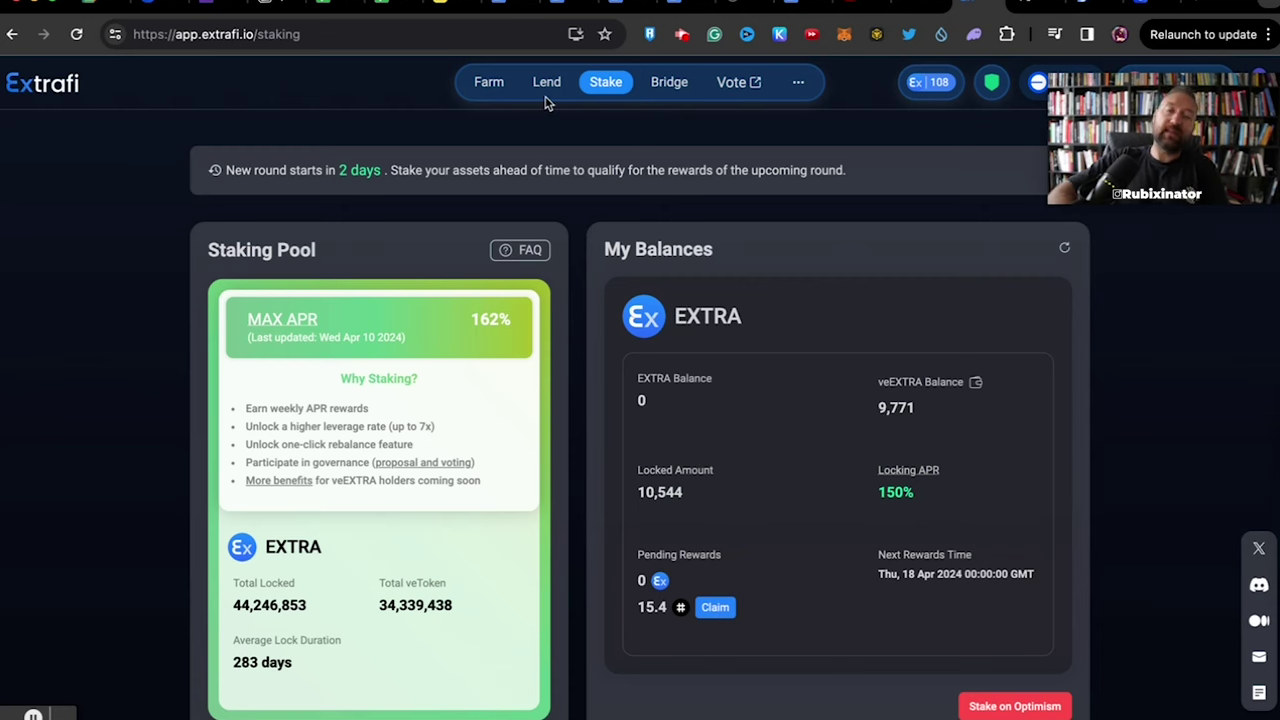
click(489, 82)
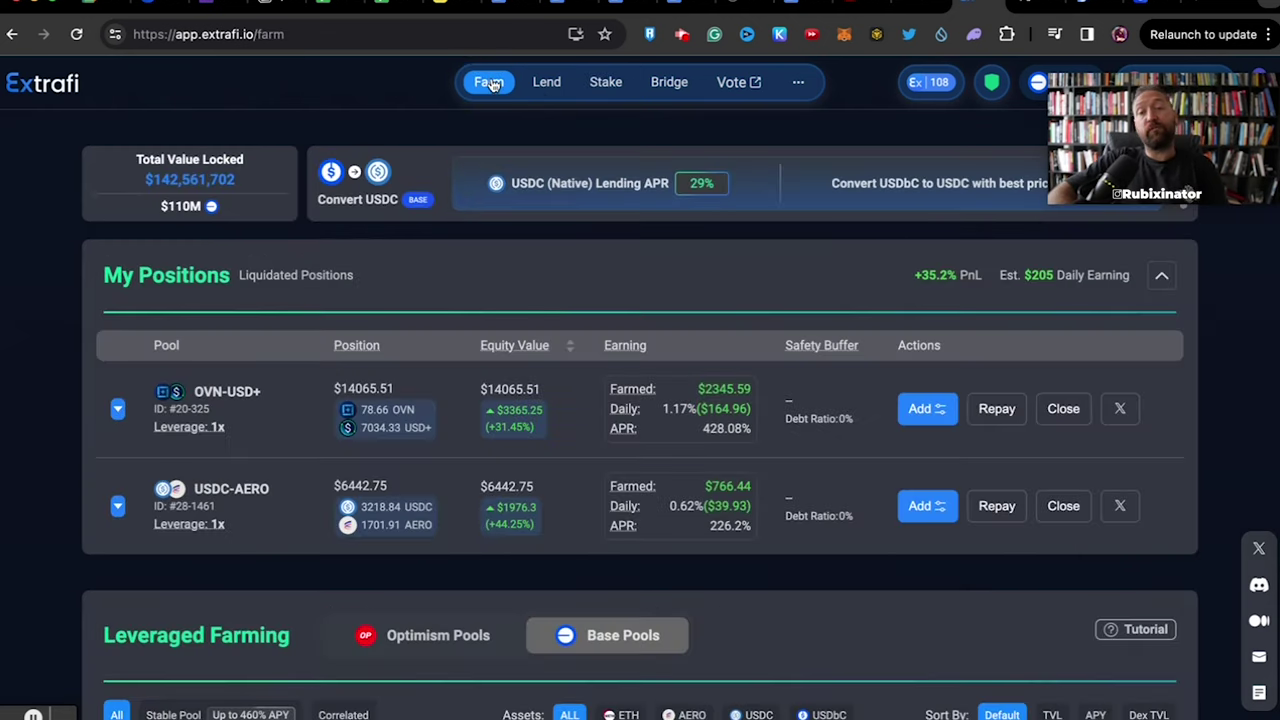